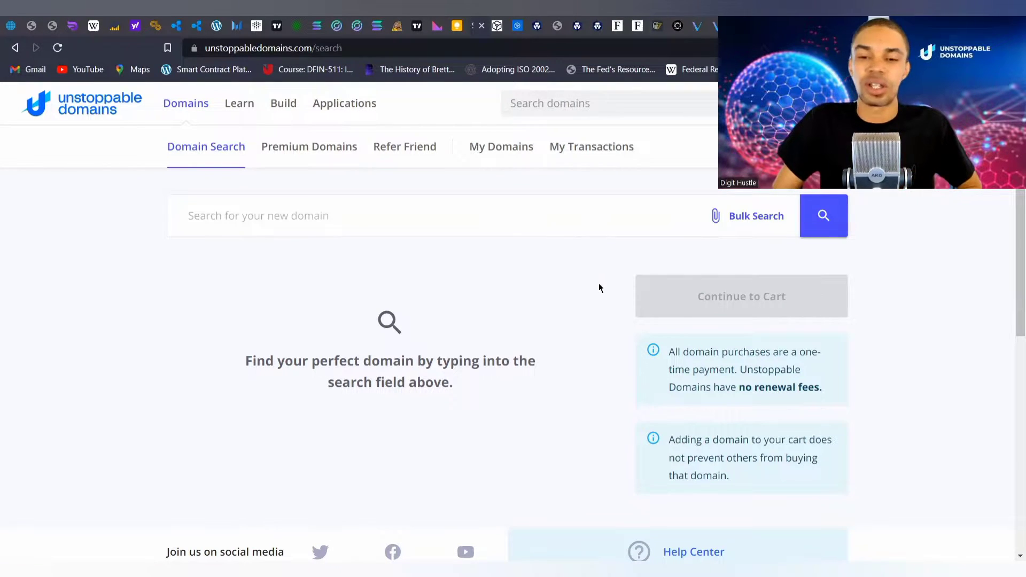
- Search for 'digithustlenetwork' to list its available domain endings and prices
{"action": "scroll", "coordinate": [599, 283], "scroll_direction": "down", "scroll_amount": 1}
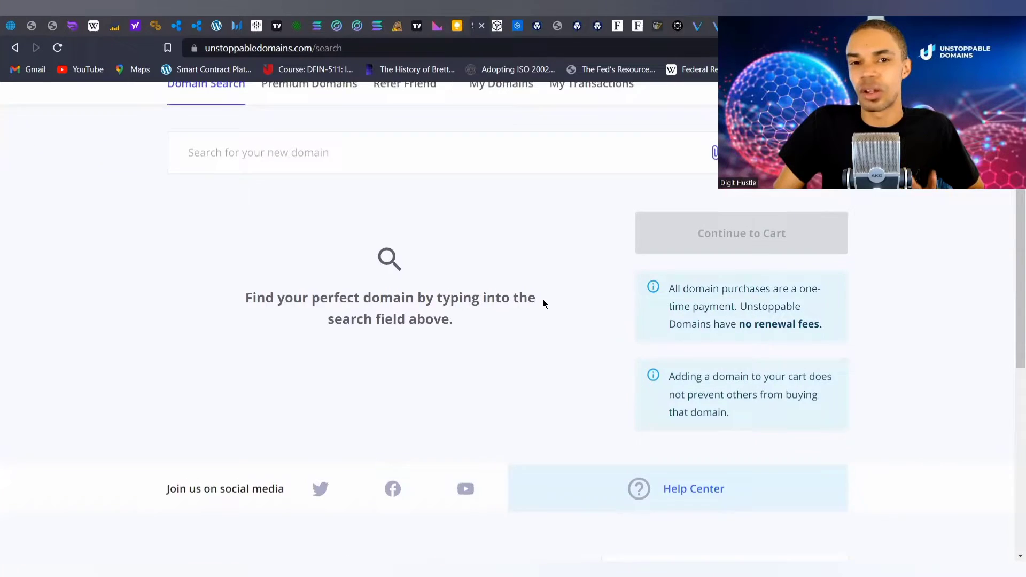
{"action": "scroll", "coordinate": [543, 301], "scroll_direction": "up", "scroll_amount": 1}
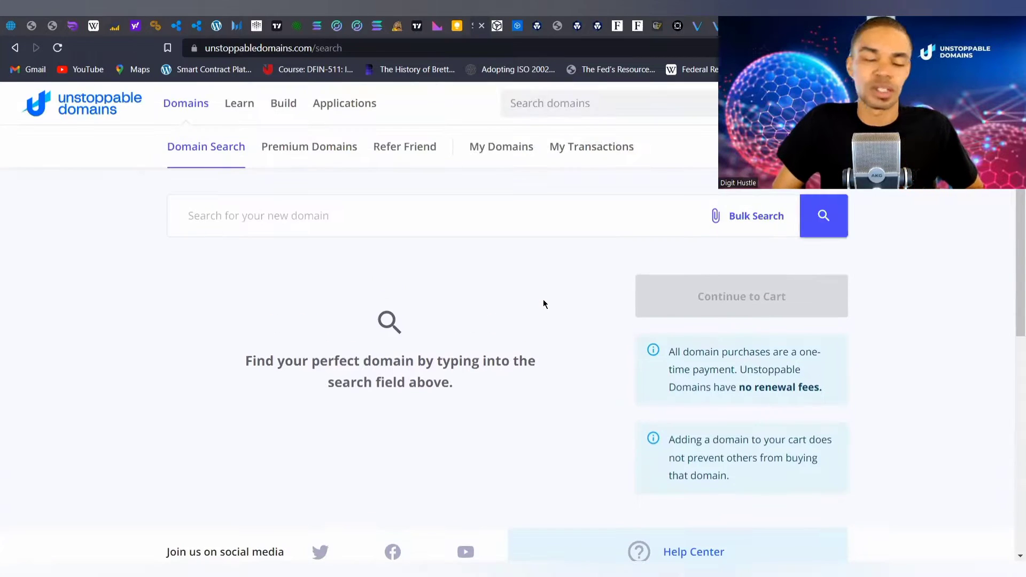
{"action": "left_click", "coordinate": [317, 226]}
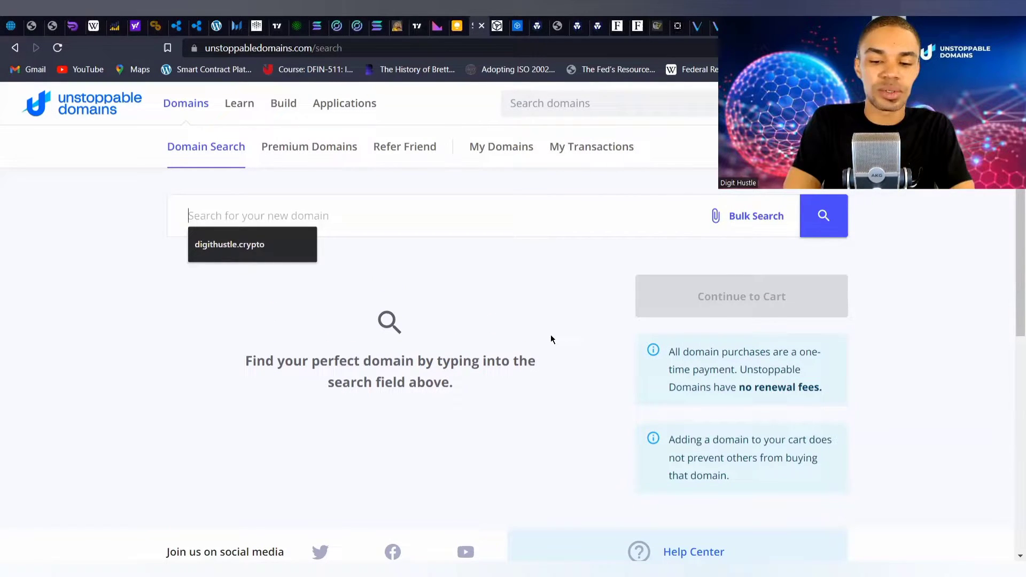
{"action": "type", "text": "digit"}
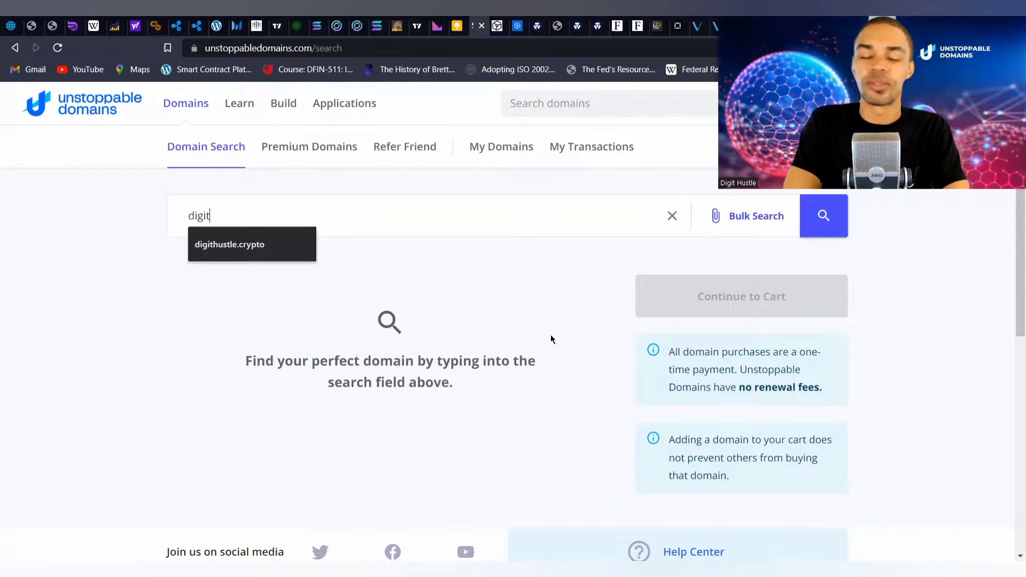
{"action": "type", "text": "hustlenetwork"}
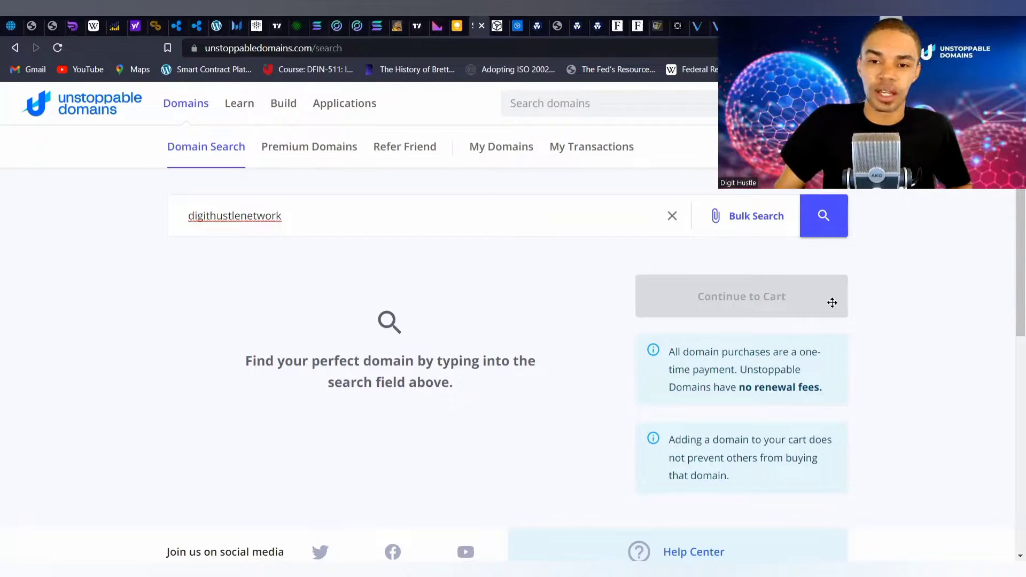
{"action": "left_click", "coordinate": [823, 225]}
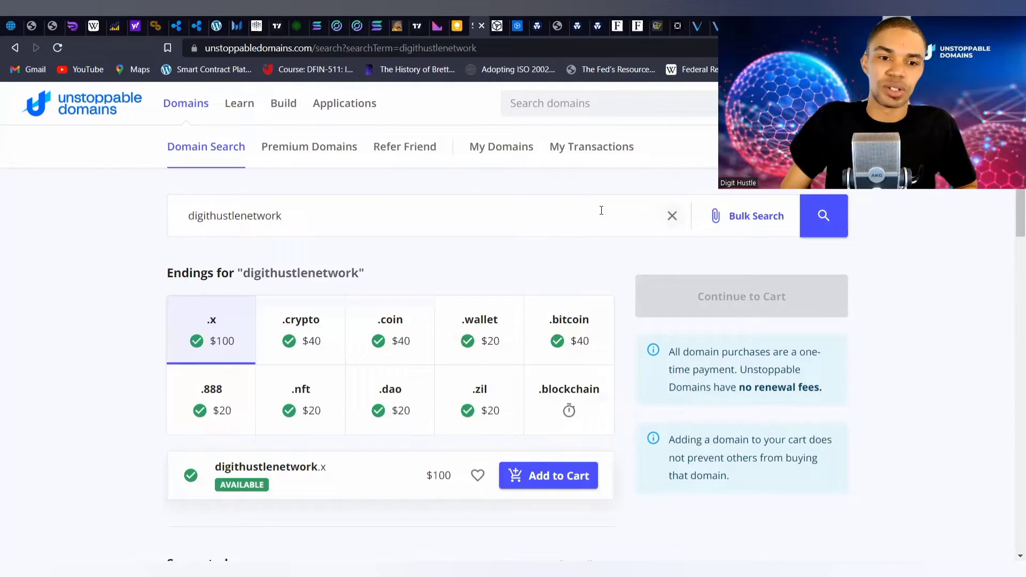
{"action": "scroll", "coordinate": [626, 265], "scroll_direction": "down", "scroll_amount": 2}
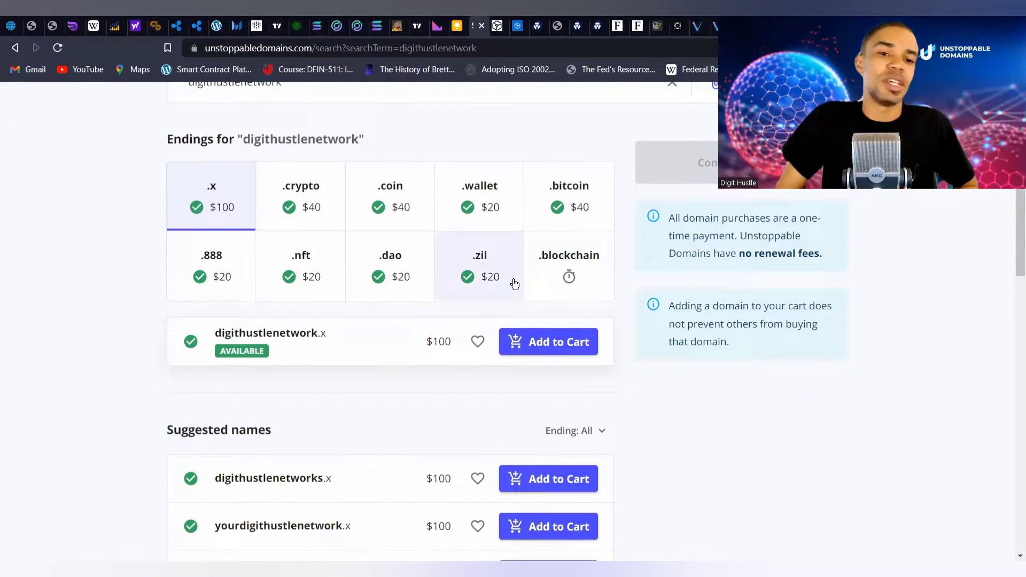
{"action": "scroll", "coordinate": [633, 288], "scroll_direction": "up", "scroll_amount": 2}
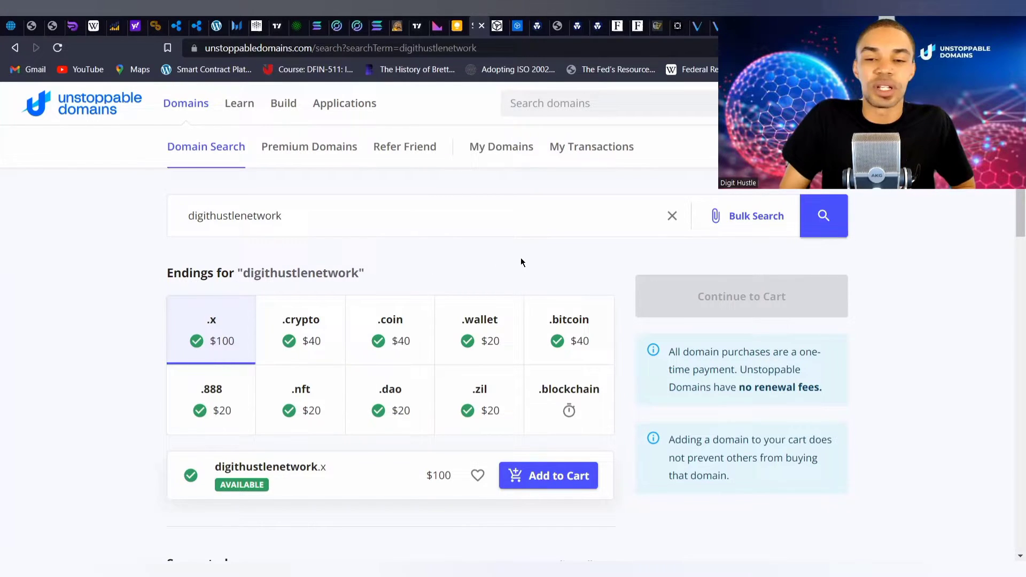
{"action": "scroll", "coordinate": [535, 259], "scroll_direction": "down", "scroll_amount": 3}
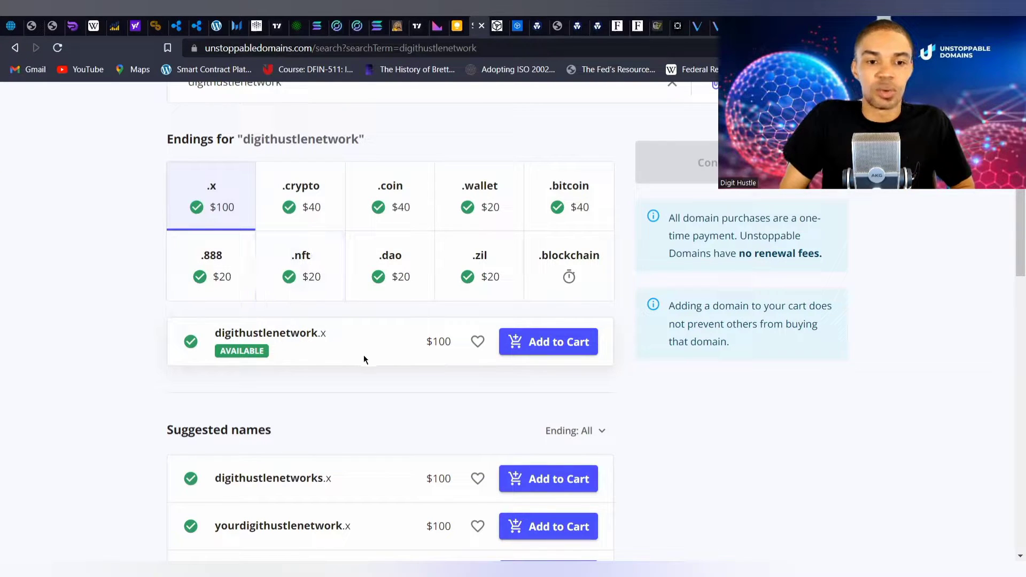
{"action": "scroll", "coordinate": [461, 363], "scroll_direction": "down", "scroll_amount": 3}
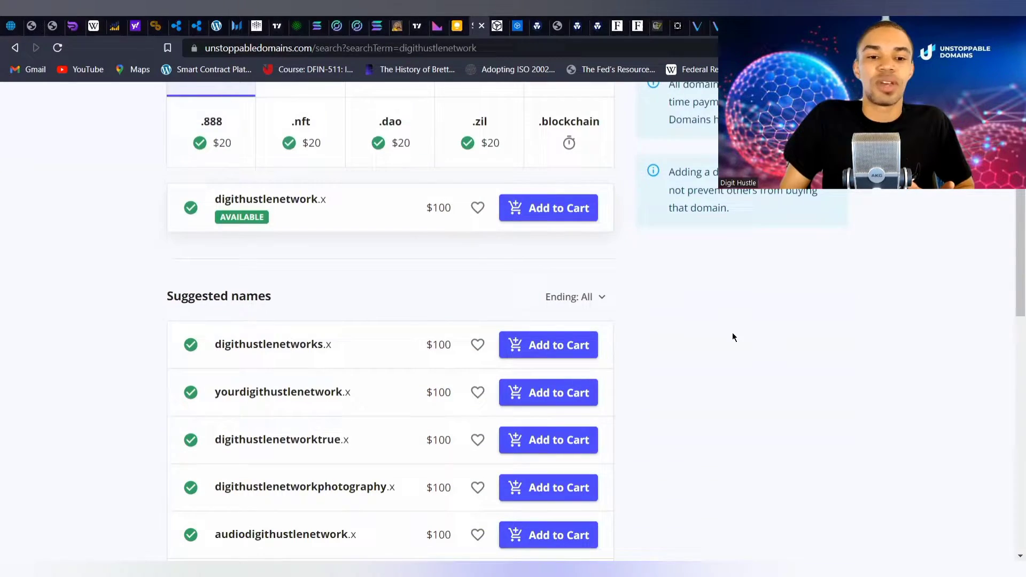
{"action": "scroll", "coordinate": [225, 331], "scroll_direction": "down", "scroll_amount": 3}
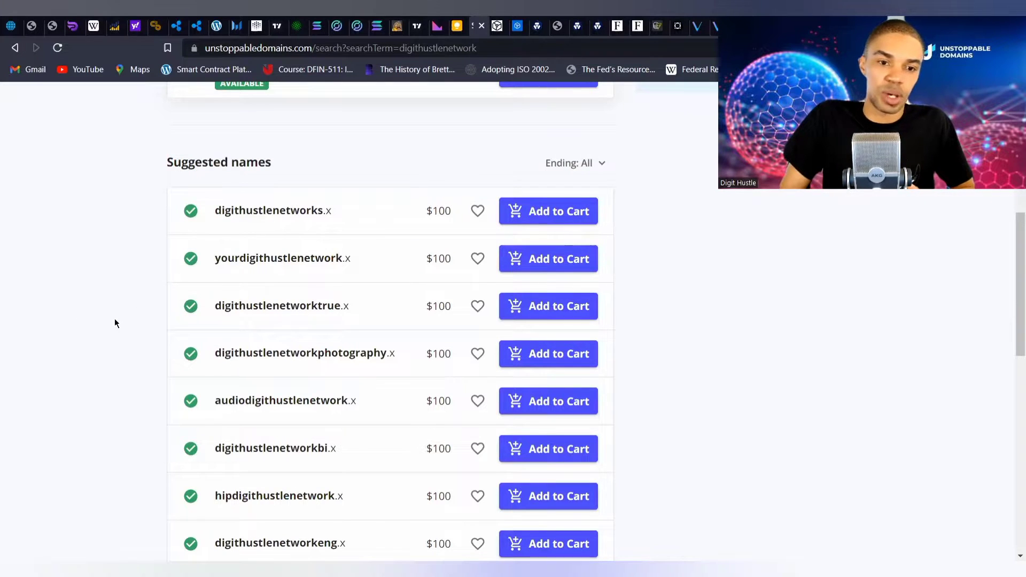
- Scroll through the endings to reach digithustlenetwork.dao at $20
{"action": "scroll", "coordinate": [118, 321], "scroll_direction": "up", "scroll_amount": 6}
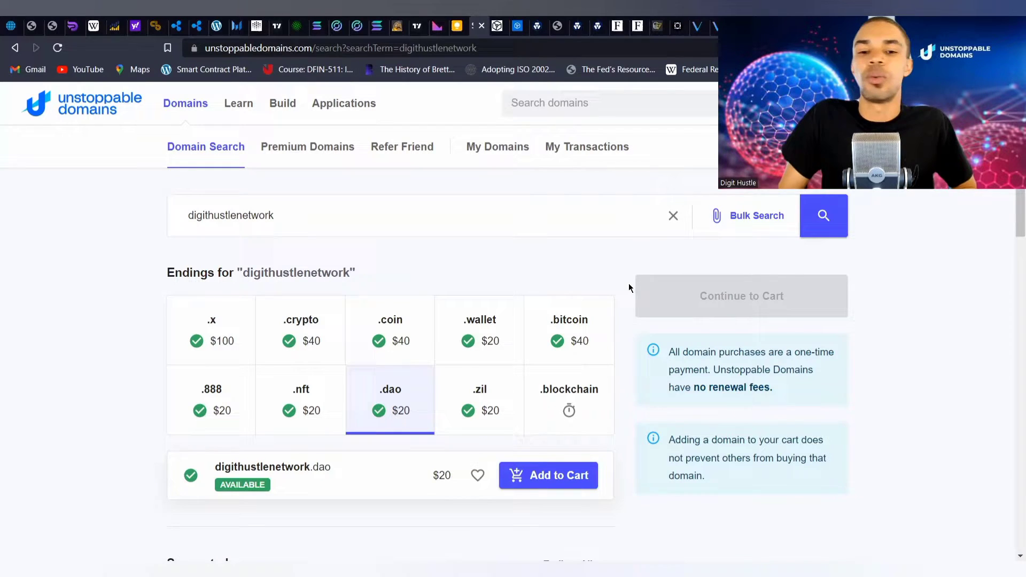
{"action": "scroll", "coordinate": [628, 287], "scroll_direction": "down", "scroll_amount": 1}
- Add digithustlenetwork.dao to the cart, confirm USA residence with the saved zip code, and check out
{"action": "left_click", "coordinate": [560, 409]}
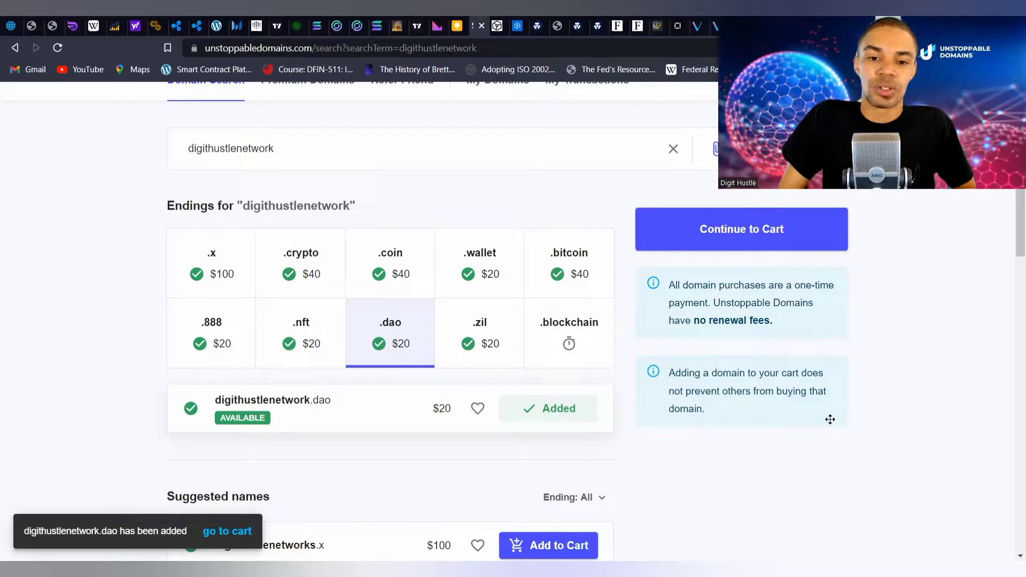
{"action": "left_click", "coordinate": [783, 233]}
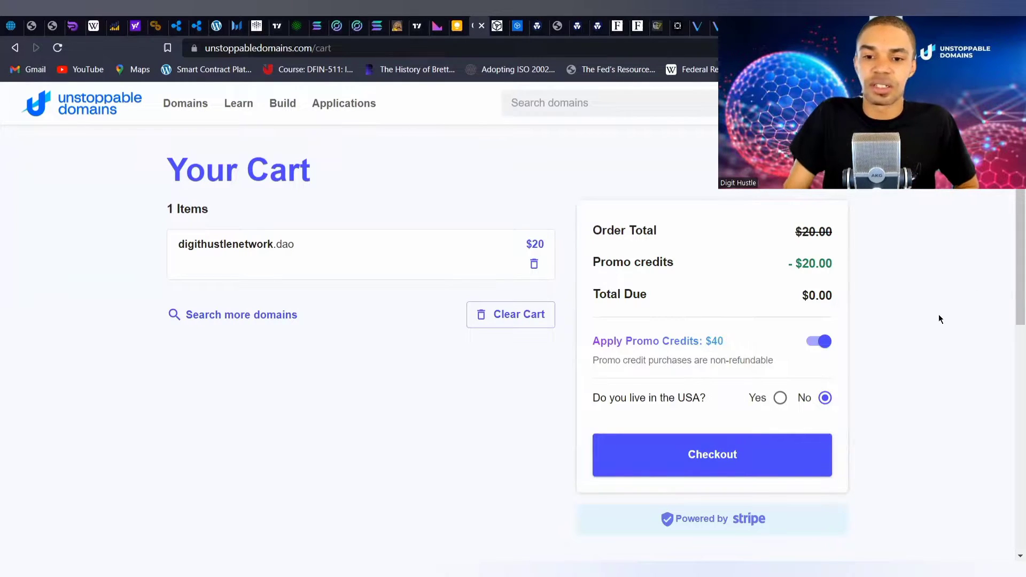
{"action": "scroll", "coordinate": [942, 305], "scroll_direction": "down", "scroll_amount": 1}
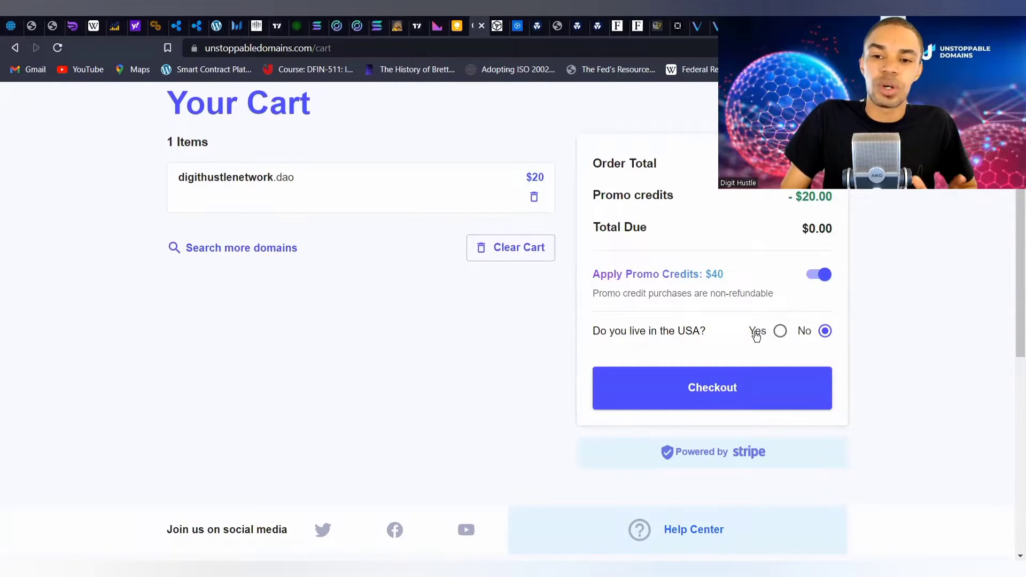
{"action": "left_click", "coordinate": [780, 331]}
{"action": "left_click", "coordinate": [714, 381]}
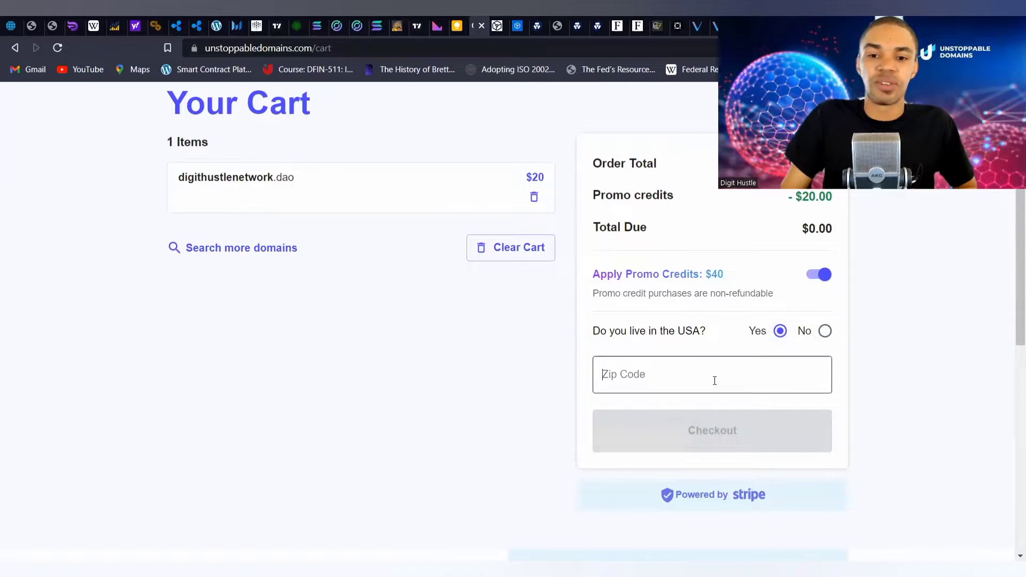
{"action": "left_click", "coordinate": [673, 408]}
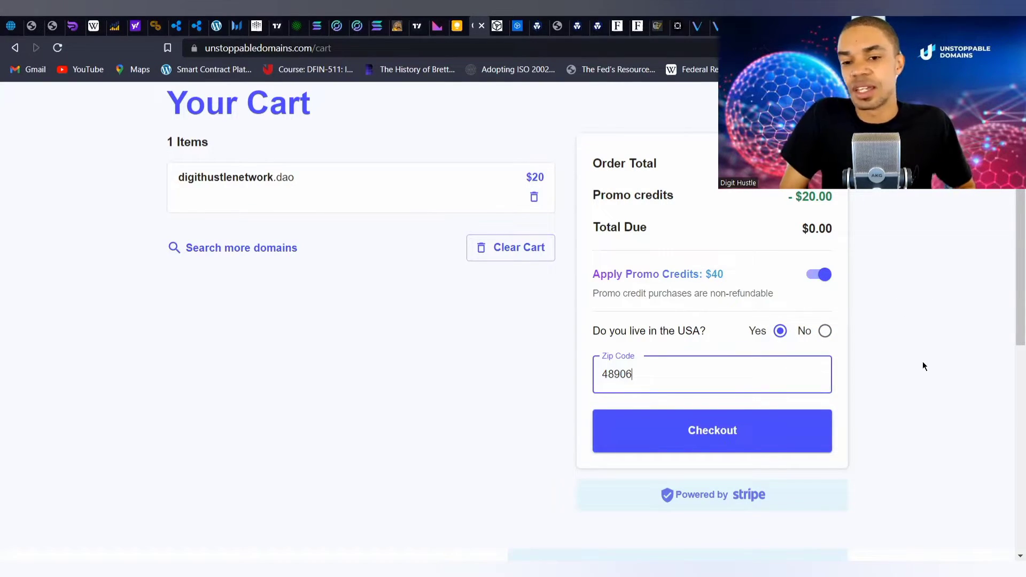
{"action": "left_click", "coordinate": [762, 442]}
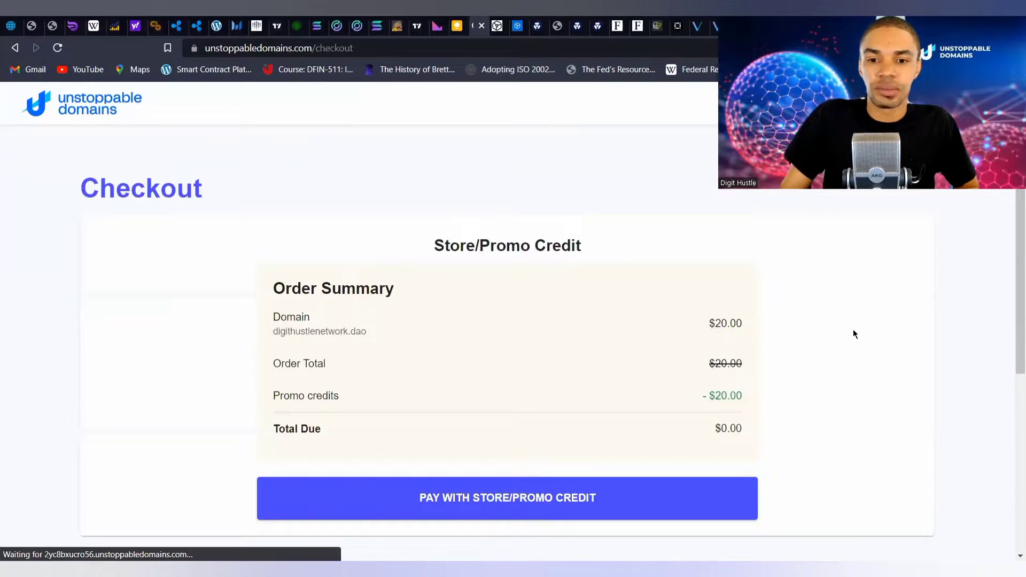
- Pay for the $0.00 digithustlenetwork.dao order with store/promo credit
{"action": "scroll", "coordinate": [853, 334], "scroll_direction": "down", "scroll_amount": 4}
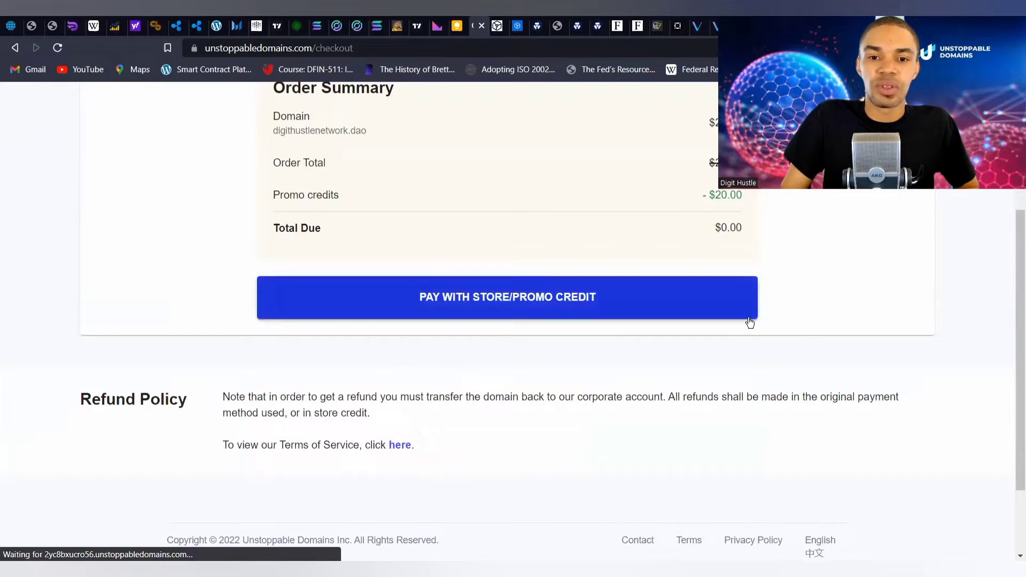
{"action": "scroll", "coordinate": [819, 358], "scroll_direction": "up", "scroll_amount": 3}
{"action": "scroll", "coordinate": [819, 358], "scroll_direction": "down", "scroll_amount": 1}
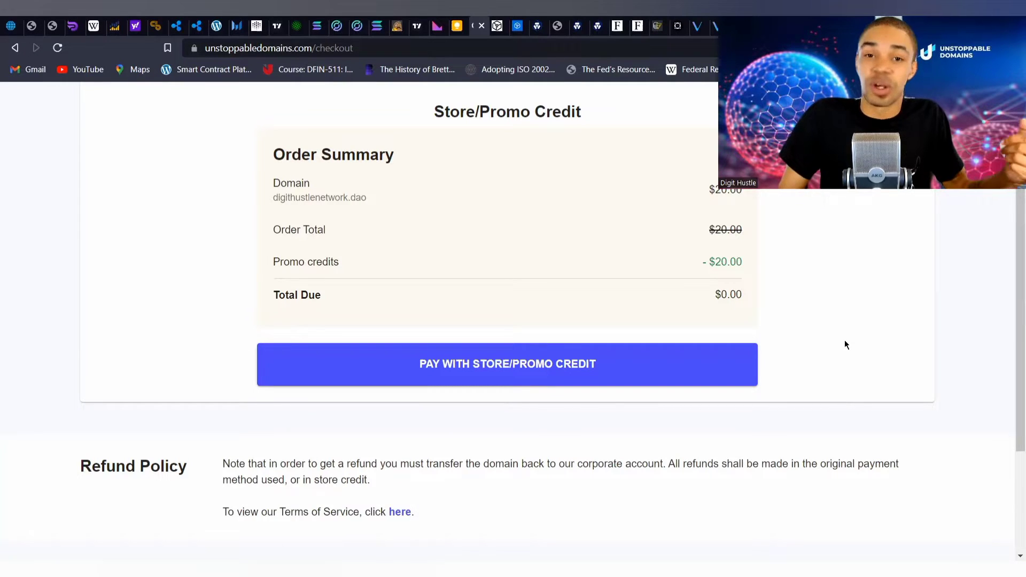
{"action": "left_click", "coordinate": [472, 384]}
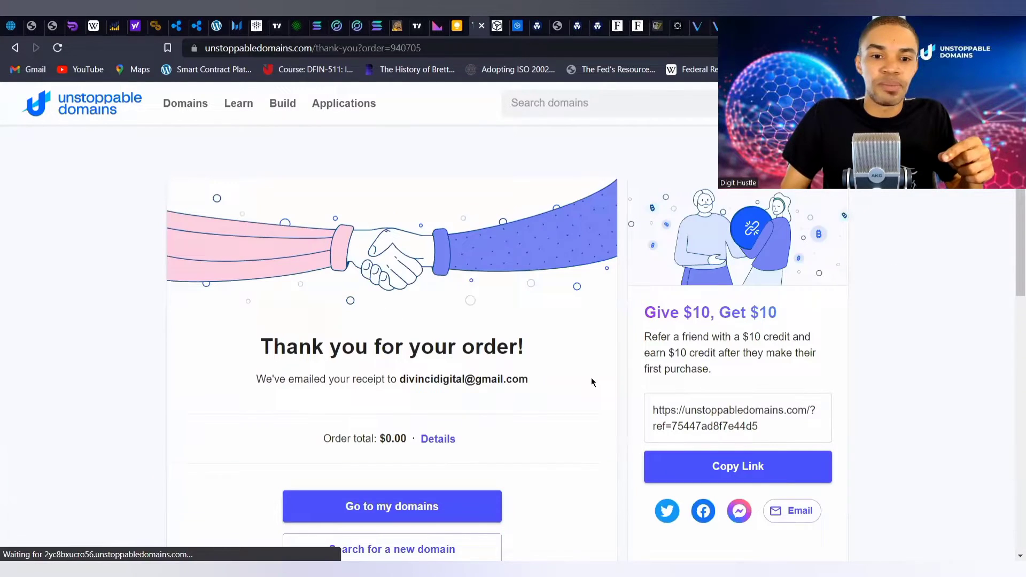
- Go from the thank-you page to My Domains, where digithustlenetwork.dao shows Not minted
{"action": "scroll", "coordinate": [626, 374], "scroll_direction": "down", "scroll_amount": 3}
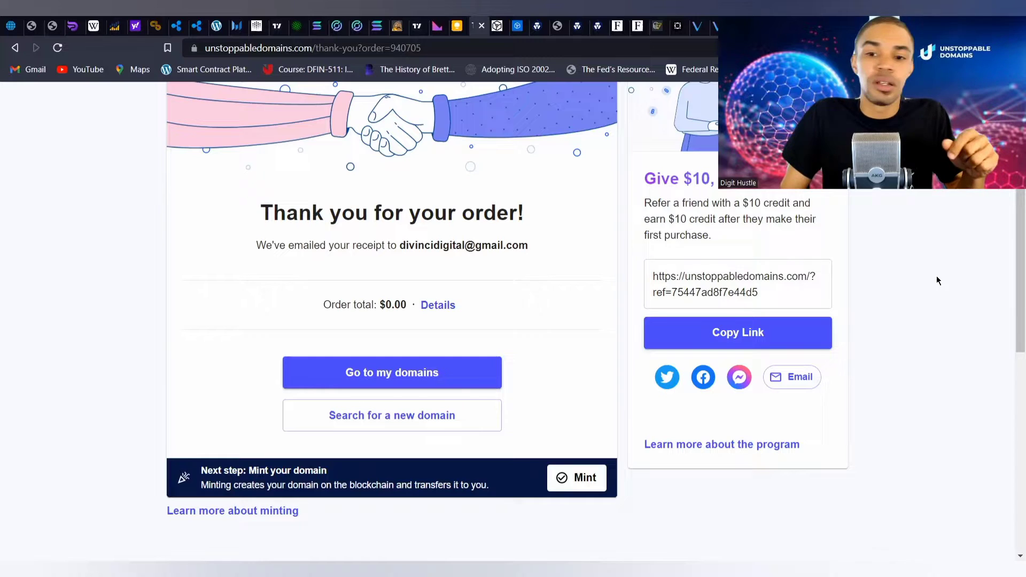
{"action": "scroll", "coordinate": [937, 276], "scroll_direction": "down", "scroll_amount": 3}
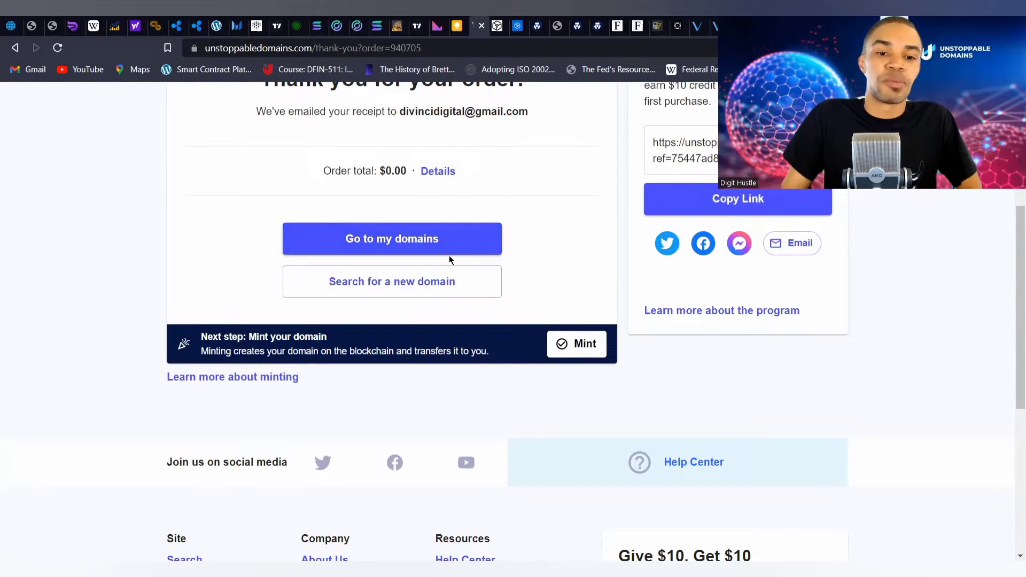
{"action": "left_click", "coordinate": [383, 240]}
{"action": "scroll", "coordinate": [450, 232], "scroll_direction": "down", "scroll_amount": 3}
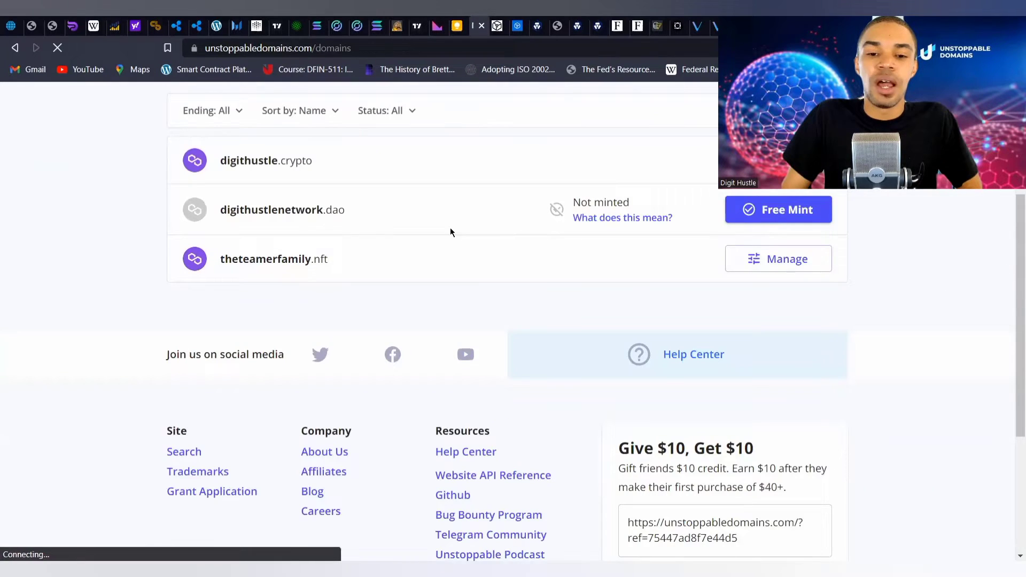
{"action": "scroll", "coordinate": [476, 289], "scroll_direction": "up", "scroll_amount": 1}
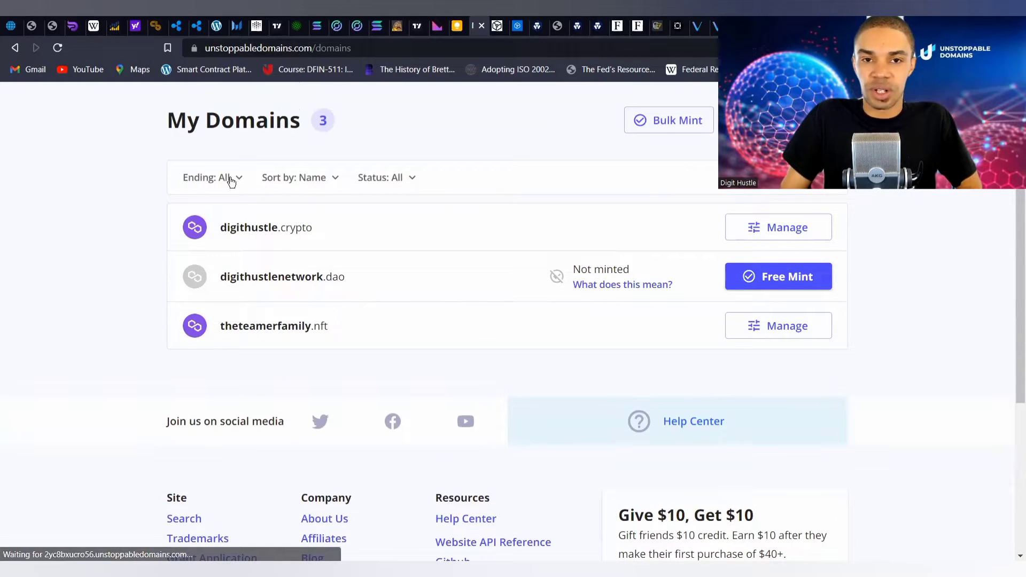
- Read the Mint Your Domain help article explaining the Not minted status
{"action": "left_click", "coordinate": [629, 289]}
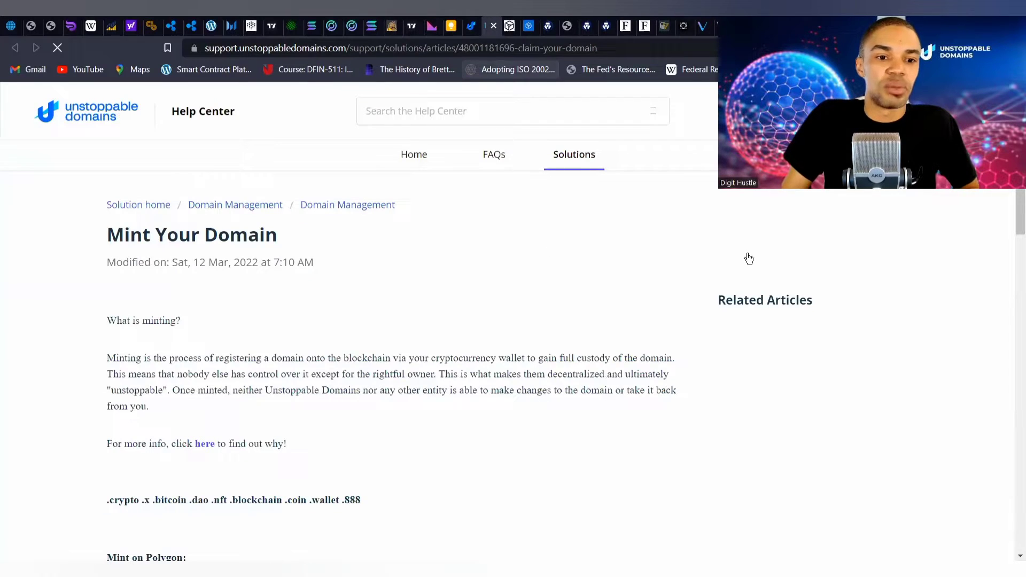
{"action": "scroll", "coordinate": [627, 272], "scroll_direction": "down", "scroll_amount": 2}
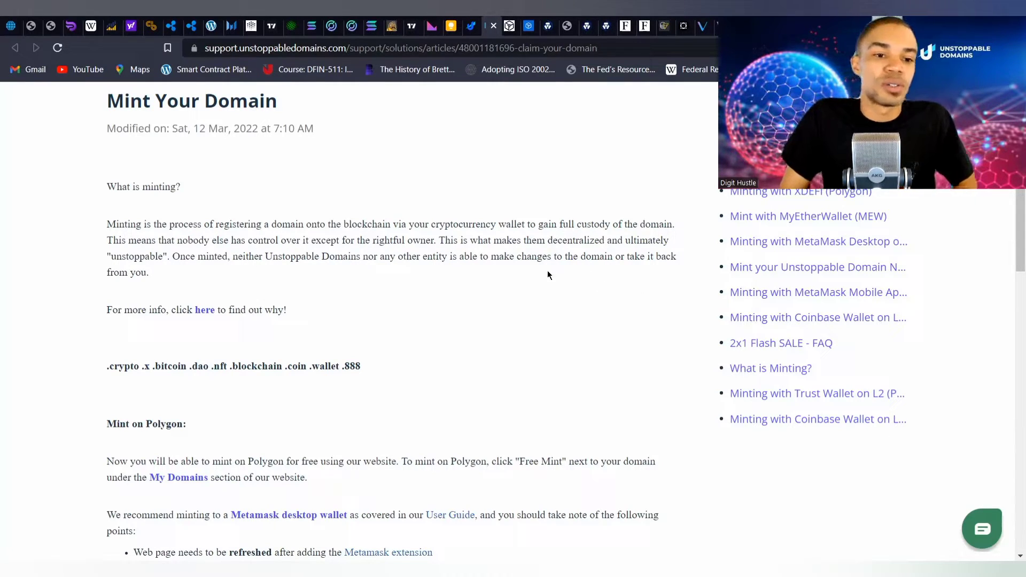
{"action": "scroll", "coordinate": [451, 182], "scroll_direction": "up", "scroll_amount": 3}
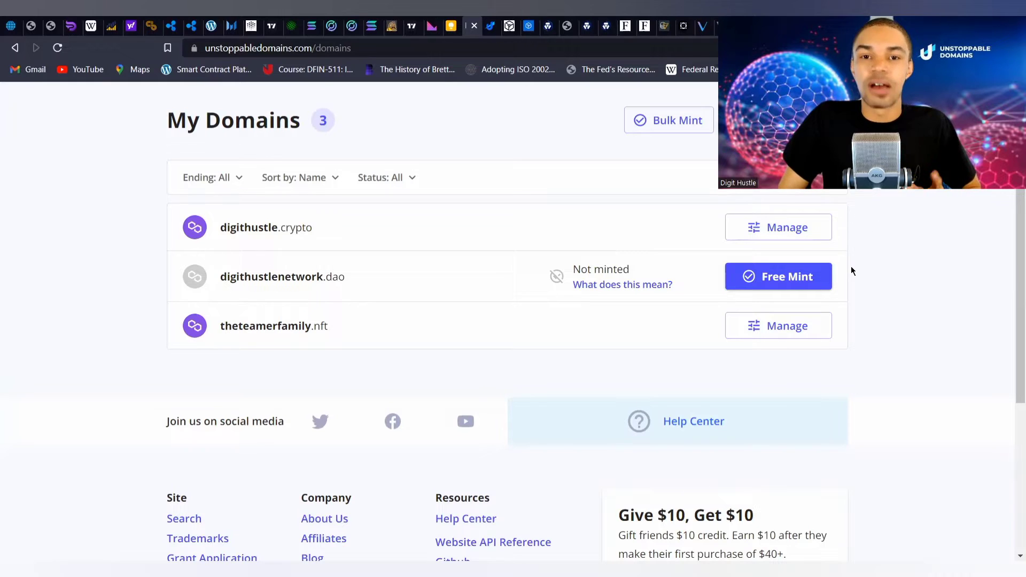
- Mint digithustlenetwork.dao free on Polygon to the ETH wallet, acknowledging ownership and confirming
{"action": "left_click", "coordinate": [821, 281]}
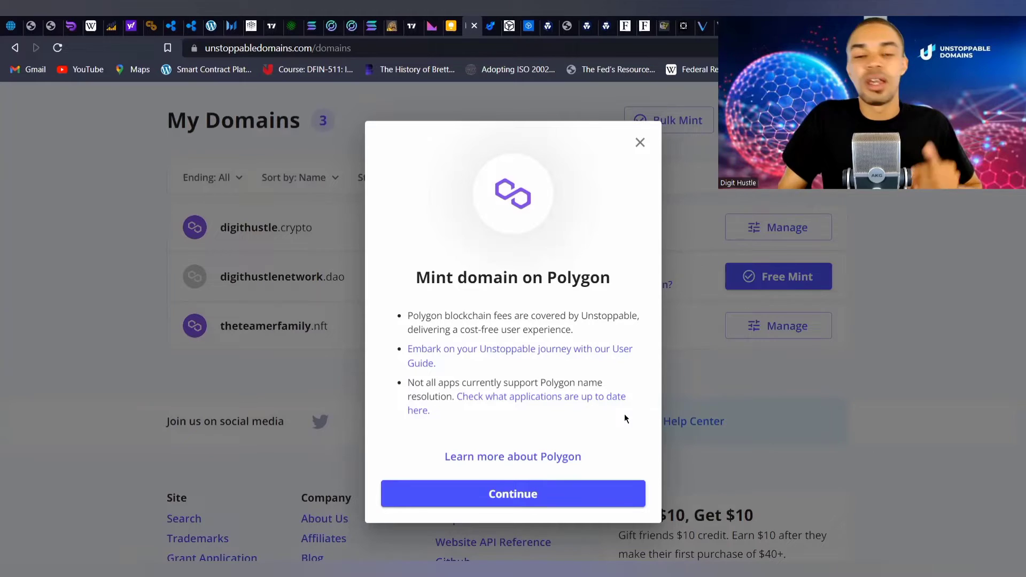
{"action": "left_click", "coordinate": [543, 492]}
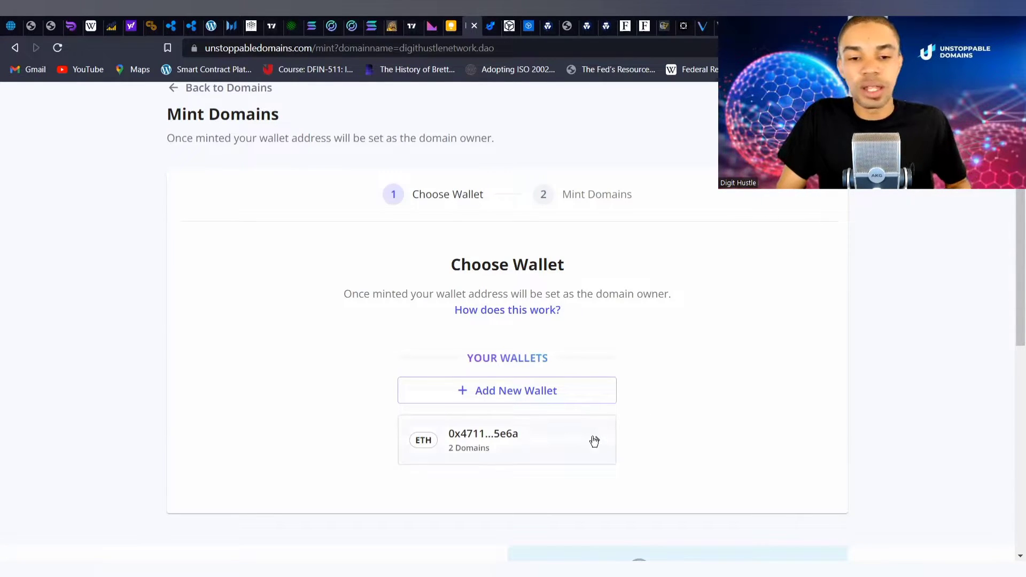
{"action": "left_click", "coordinate": [525, 446]}
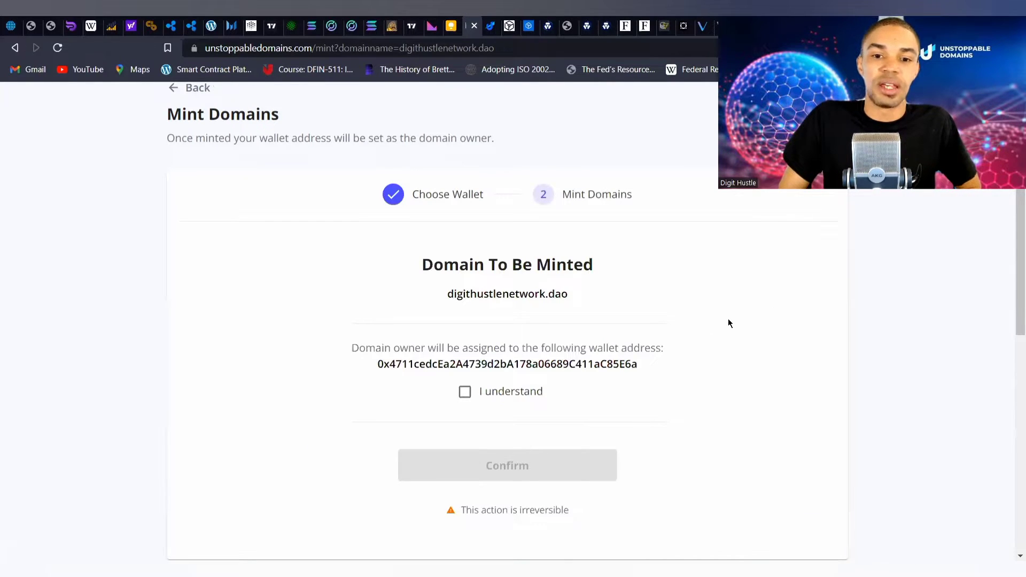
{"action": "scroll", "coordinate": [731, 322], "scroll_direction": "down", "scroll_amount": 3}
{"action": "scroll", "coordinate": [723, 282], "scroll_direction": "up", "scroll_amount": 2}
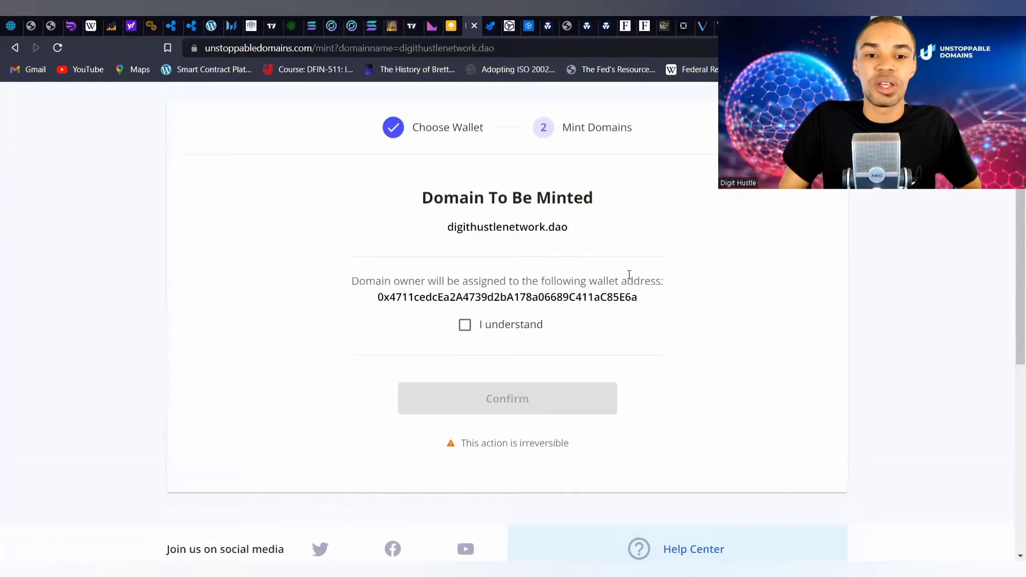
{"action": "scroll", "coordinate": [457, 342], "scroll_direction": "down", "scroll_amount": 1}
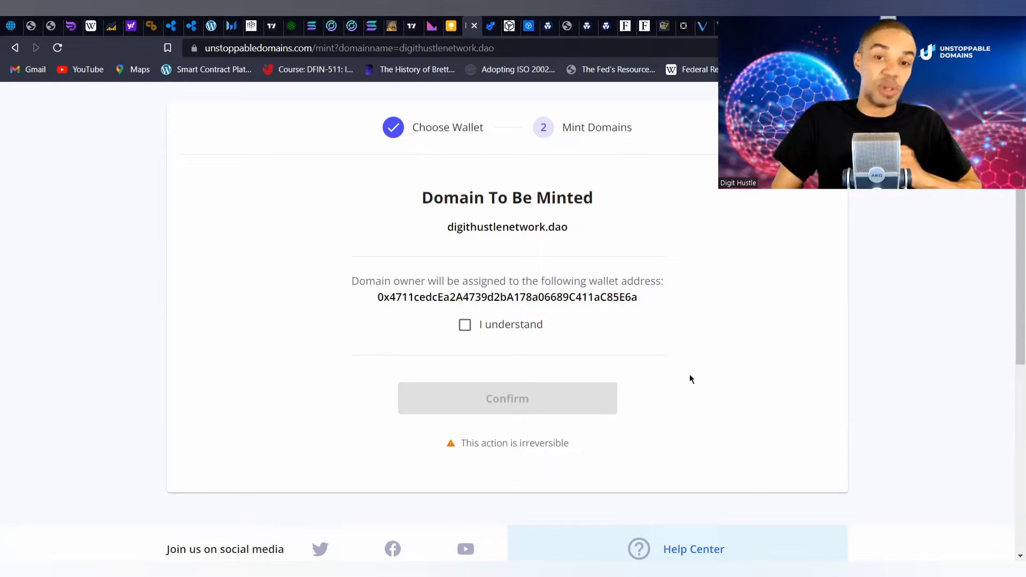
{"action": "left_click", "coordinate": [466, 329]}
{"action": "left_click", "coordinate": [524, 405]}
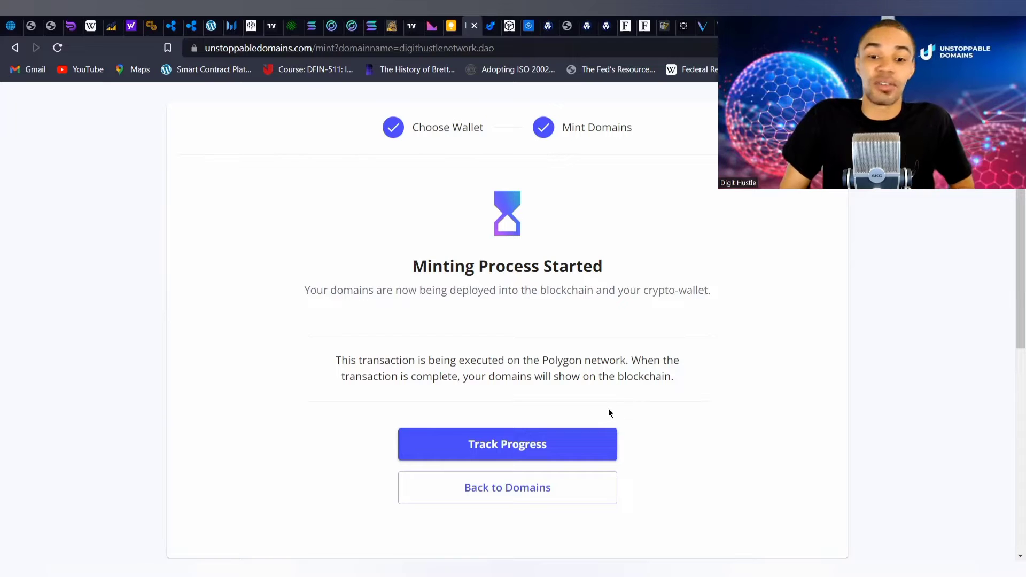
- Check the pending digithustlenetwork.dao mint transaction, then return to the My Domains list
{"action": "left_click", "coordinate": [472, 443]}
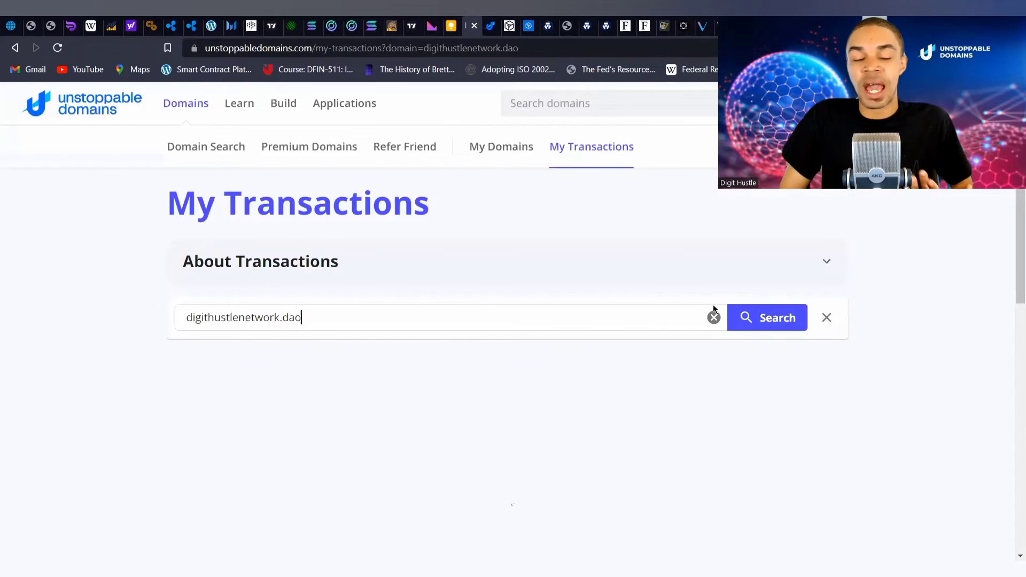
{"action": "scroll", "coordinate": [915, 230], "scroll_direction": "down", "scroll_amount": 1}
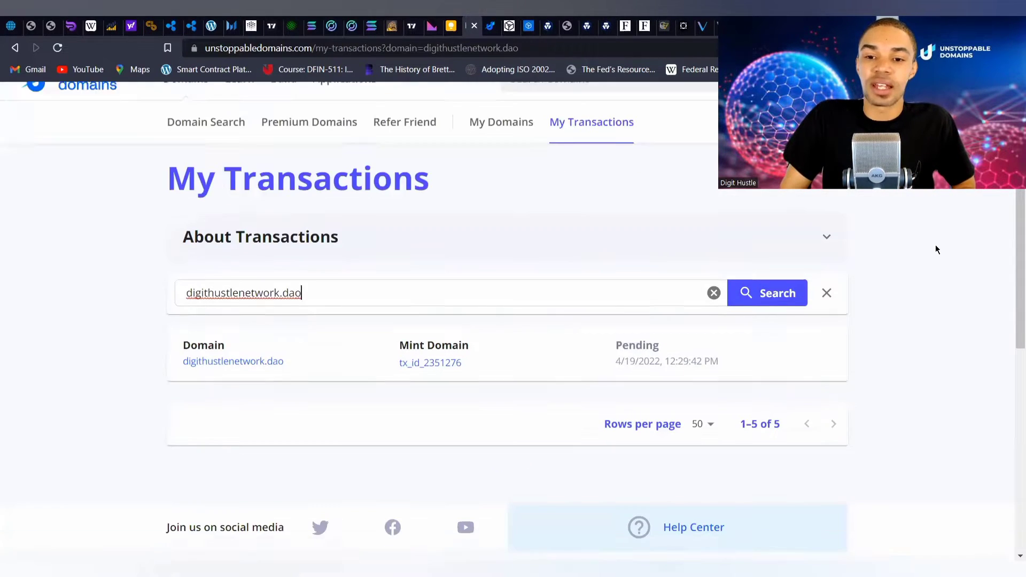
{"action": "scroll", "coordinate": [936, 245], "scroll_direction": "down", "scroll_amount": 2}
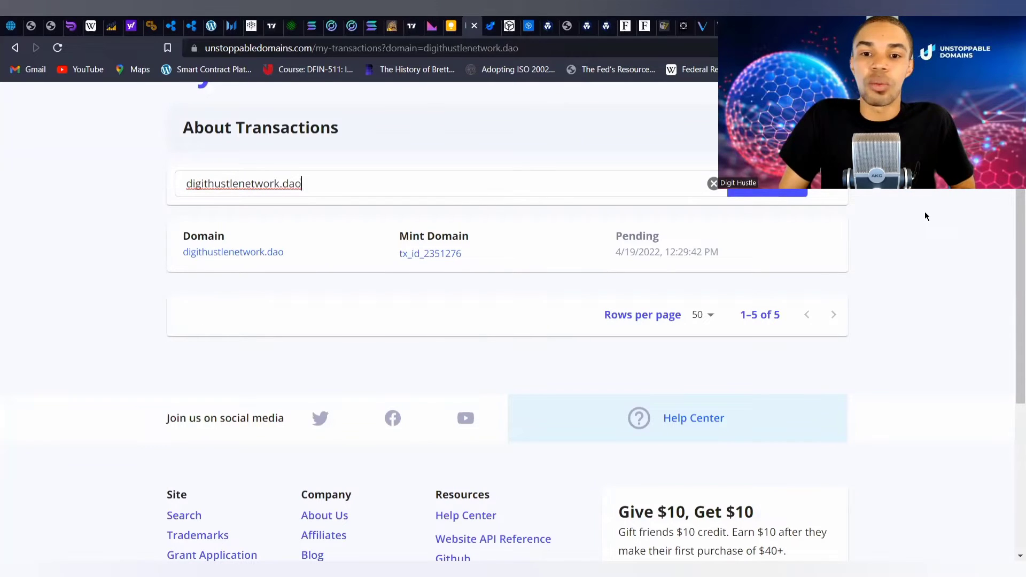
{"action": "scroll", "coordinate": [21, 222], "scroll_direction": "up", "scroll_amount": 1}
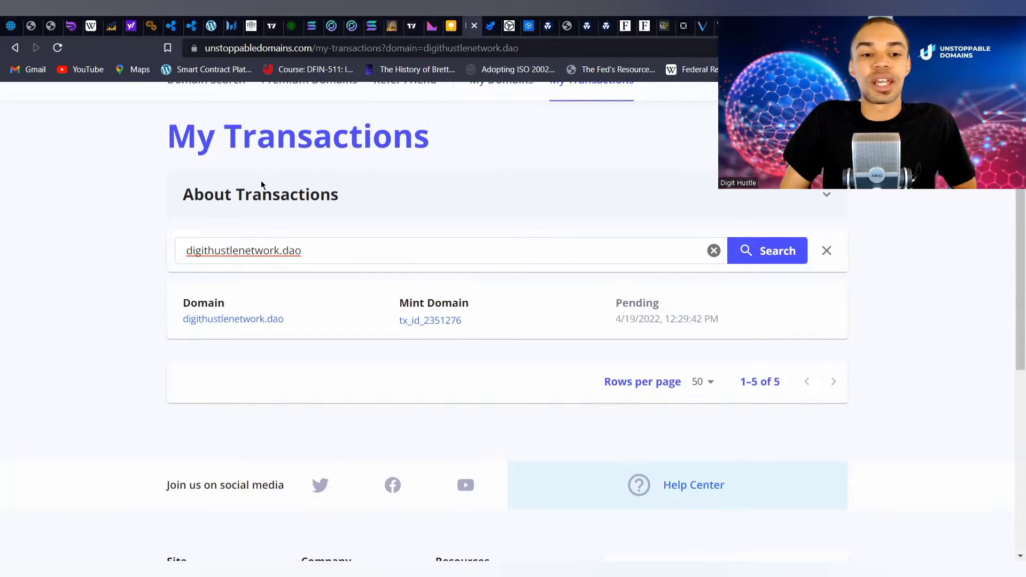
{"action": "scroll", "coordinate": [628, 183], "scroll_direction": "up", "scroll_amount": 1}
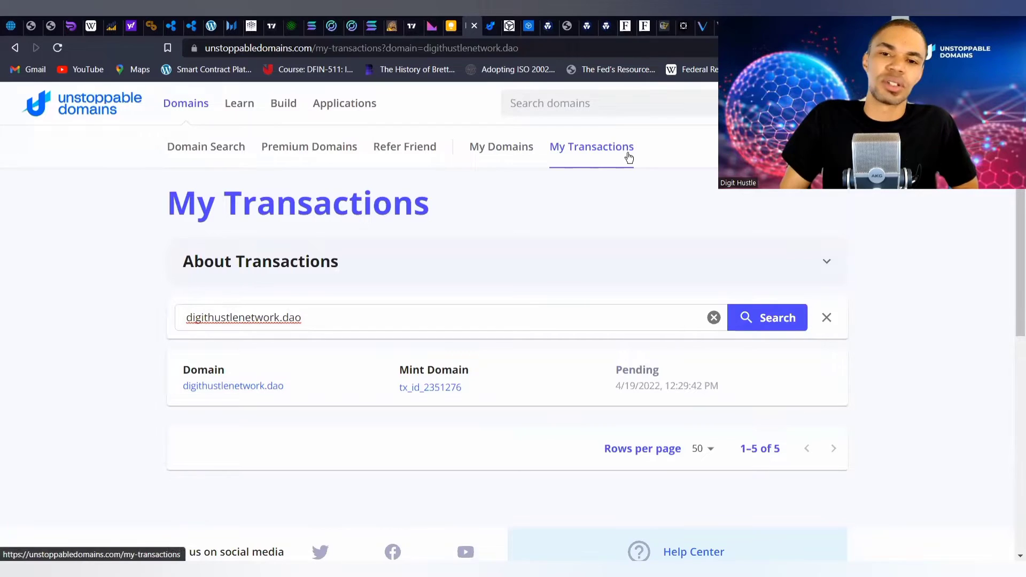
{"action": "scroll", "coordinate": [896, 250], "scroll_direction": "down", "scroll_amount": 2}
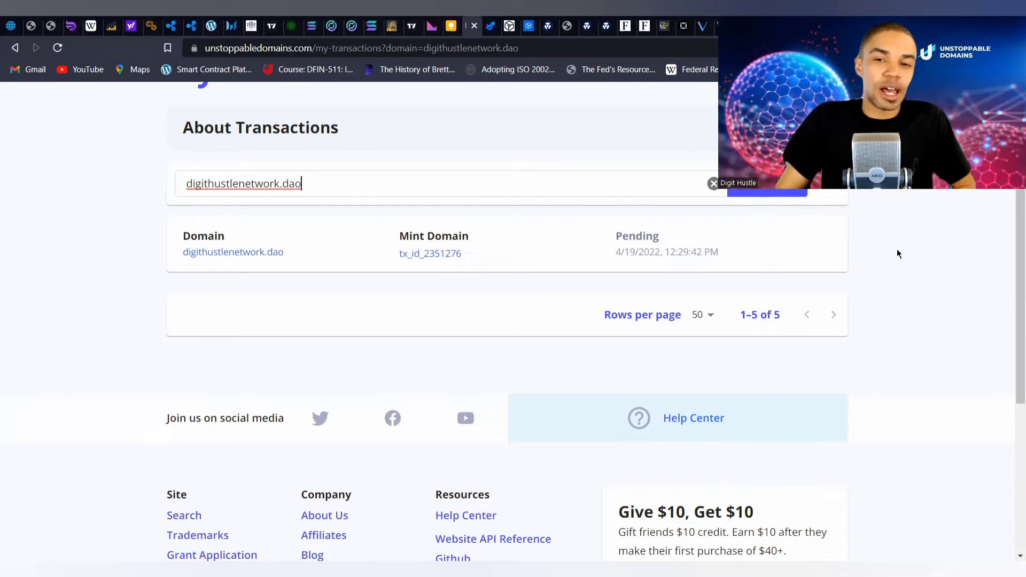
{"action": "scroll", "coordinate": [946, 294], "scroll_direction": "up", "scroll_amount": 3}
{"action": "scroll", "coordinate": [948, 307], "scroll_direction": "down", "scroll_amount": 1}
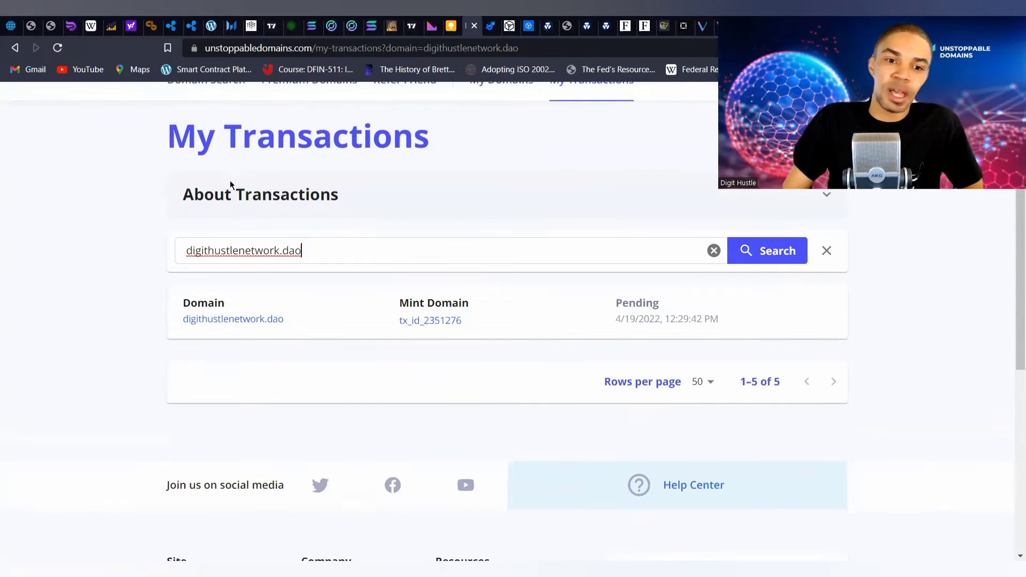
{"action": "scroll", "coordinate": [635, 211], "scroll_direction": "up", "scroll_amount": 1}
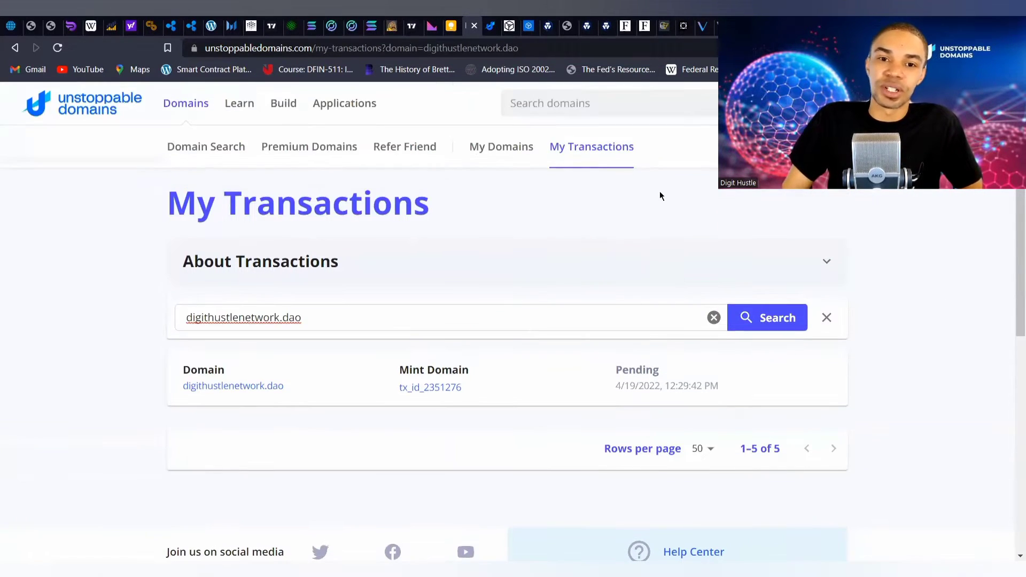
{"action": "left_click", "coordinate": [484, 147]}
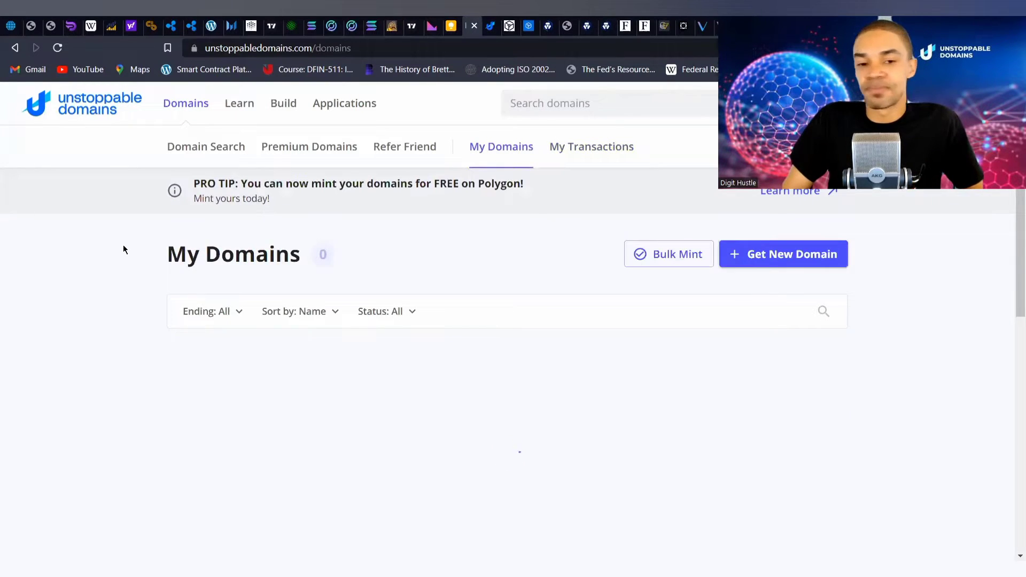
{"action": "scroll", "coordinate": [131, 262], "scroll_direction": "down", "scroll_amount": 2}
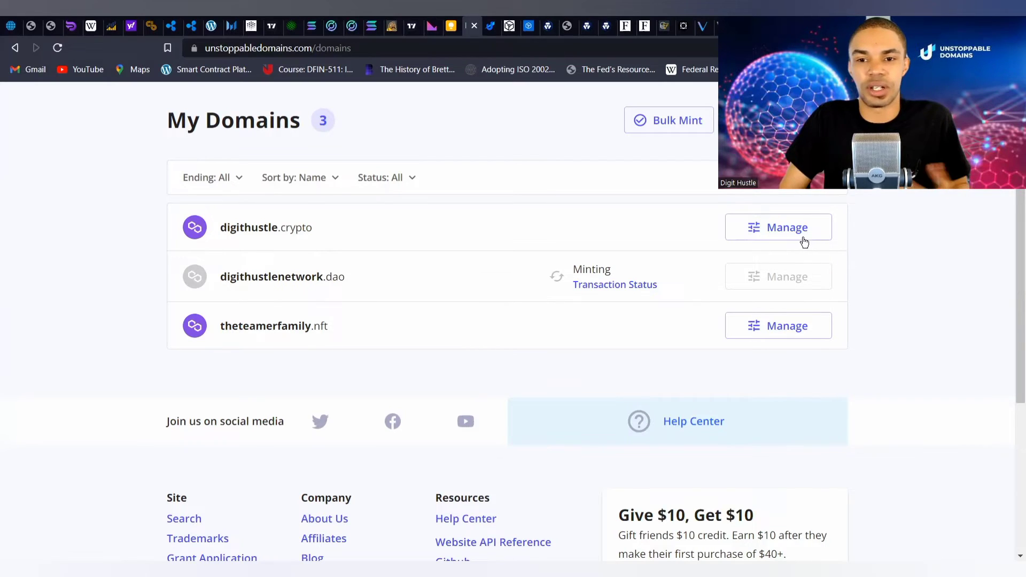
- Open Manage for digithustle.crypto and review its display name and description
{"action": "left_click", "coordinate": [786, 228]}
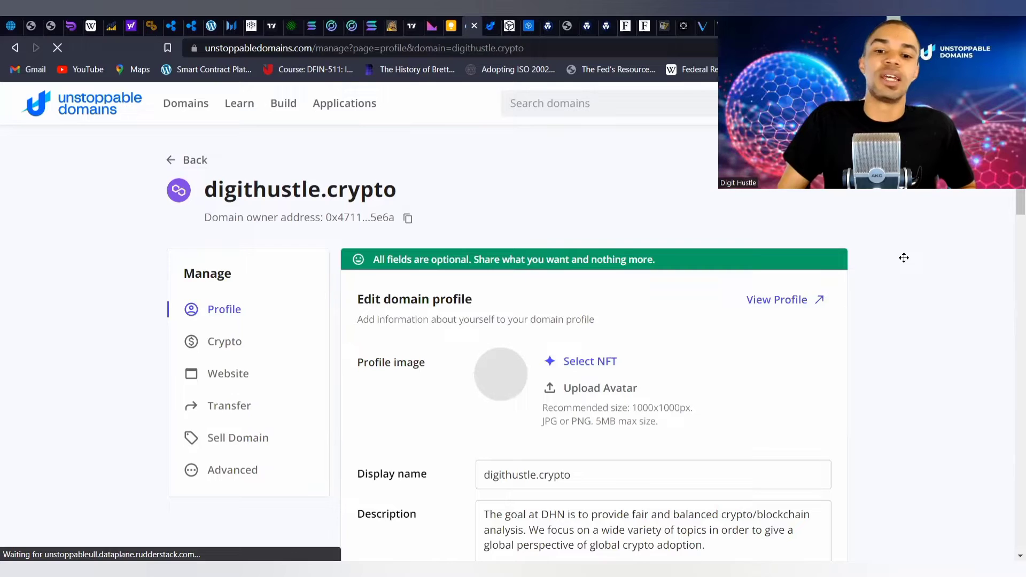
{"action": "scroll", "coordinate": [808, 416], "scroll_direction": "down", "scroll_amount": 1}
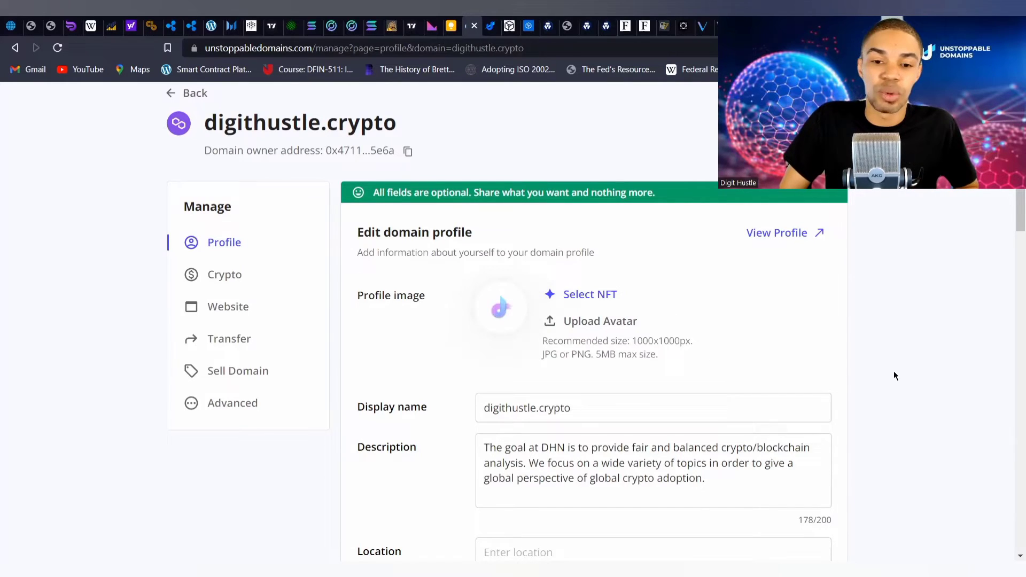
{"action": "scroll", "coordinate": [430, 386], "scroll_direction": "down", "scroll_amount": 2}
{"action": "scroll", "coordinate": [428, 426], "scroll_direction": "up", "scroll_amount": 1}
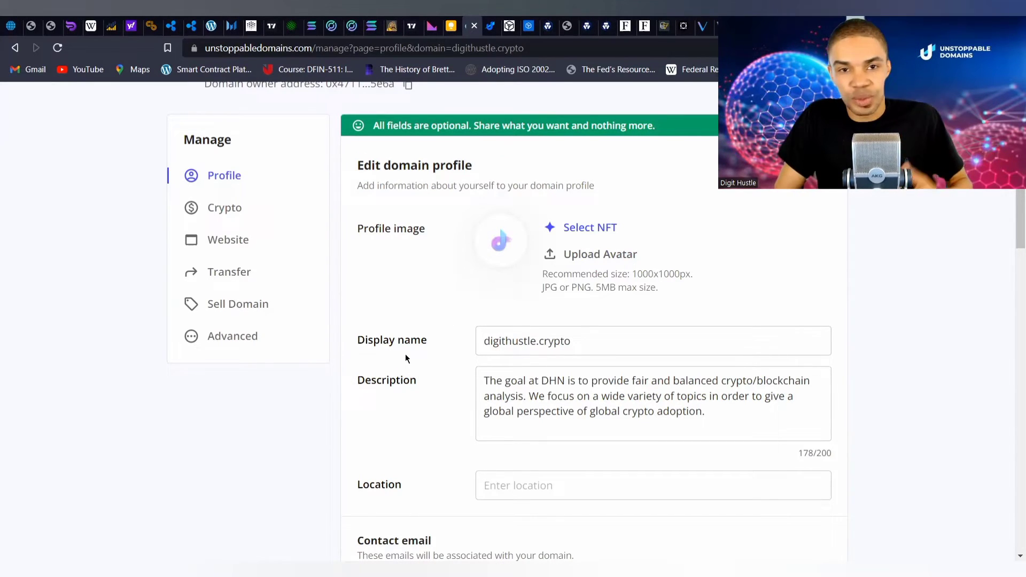
{"action": "scroll", "coordinate": [393, 387], "scroll_direction": "up", "scroll_amount": 2}
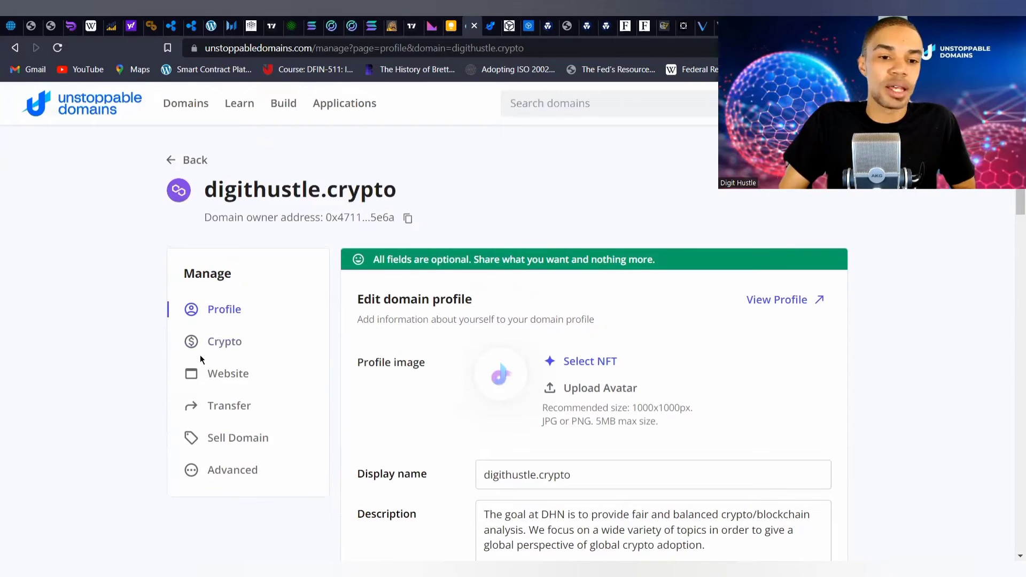
- View digithustle.crypto's Crypto page with its ETH and MATIC addresses
{"action": "left_click", "coordinate": [212, 345]}
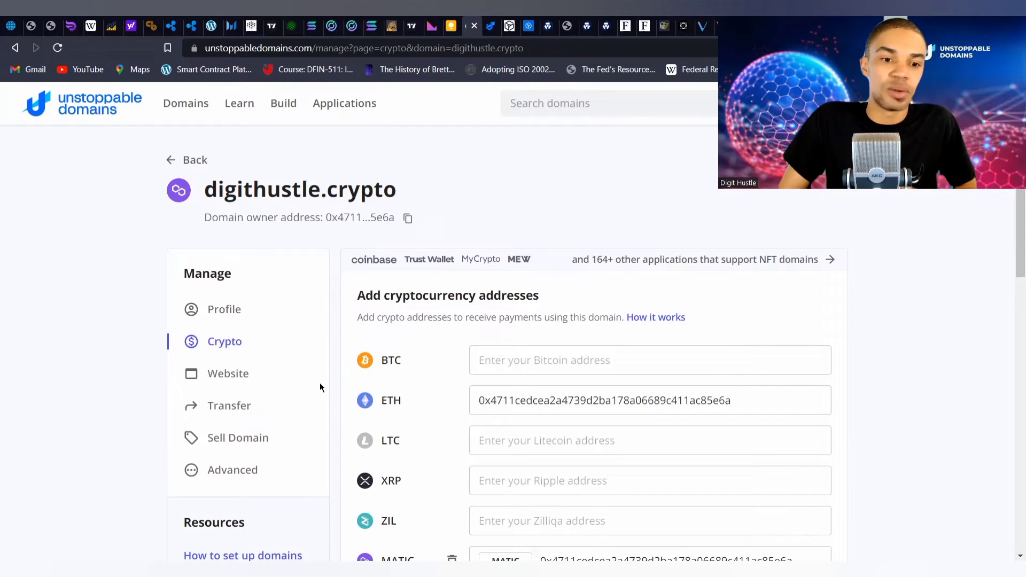
{"action": "scroll", "coordinate": [371, 364], "scroll_direction": "down", "scroll_amount": 1}
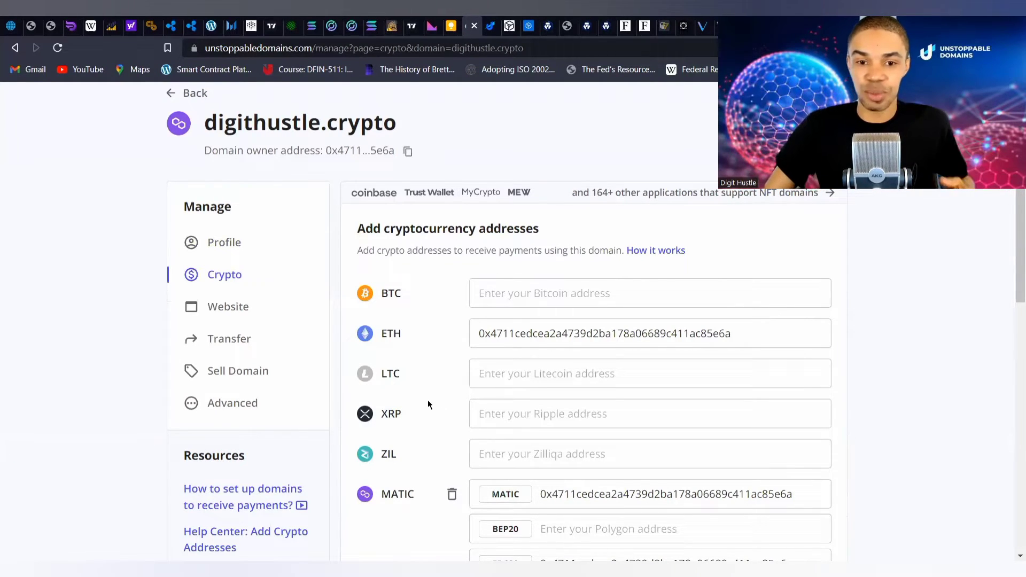
- Browse digithustle.crypto's Website options: template creation, IPFS upload and custom website linking
{"action": "left_click", "coordinate": [251, 311]}
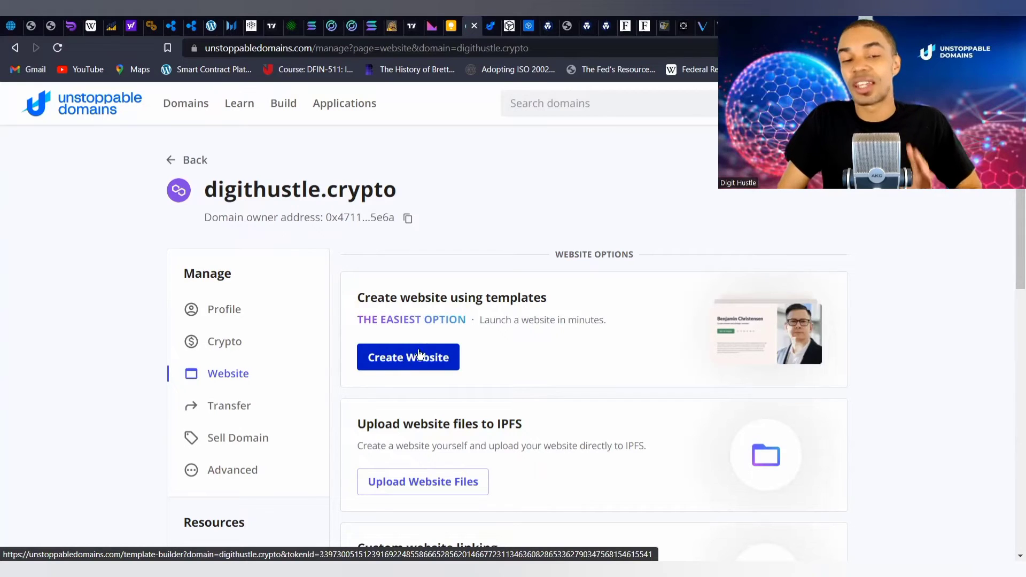
{"action": "scroll", "coordinate": [558, 338], "scroll_direction": "down", "scroll_amount": 1}
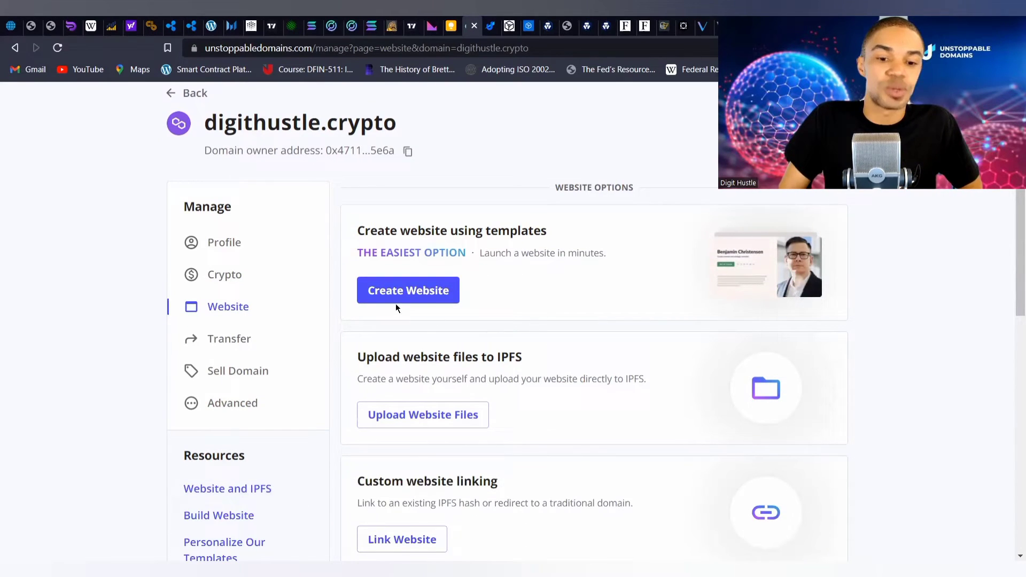
{"action": "scroll", "coordinate": [523, 283], "scroll_direction": "down", "scroll_amount": 1}
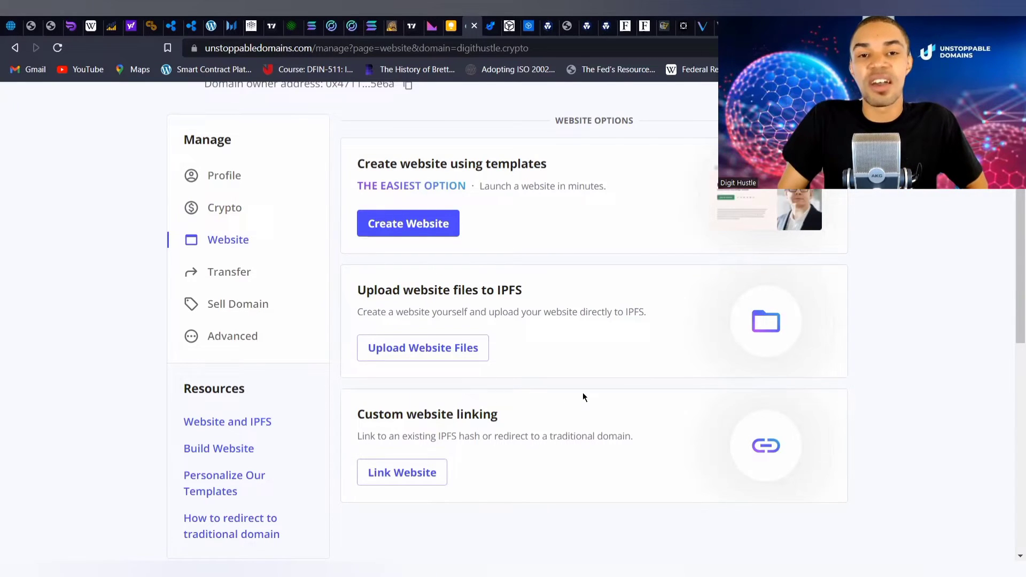
{"action": "scroll", "coordinate": [522, 422], "scroll_direction": "down", "scroll_amount": 1}
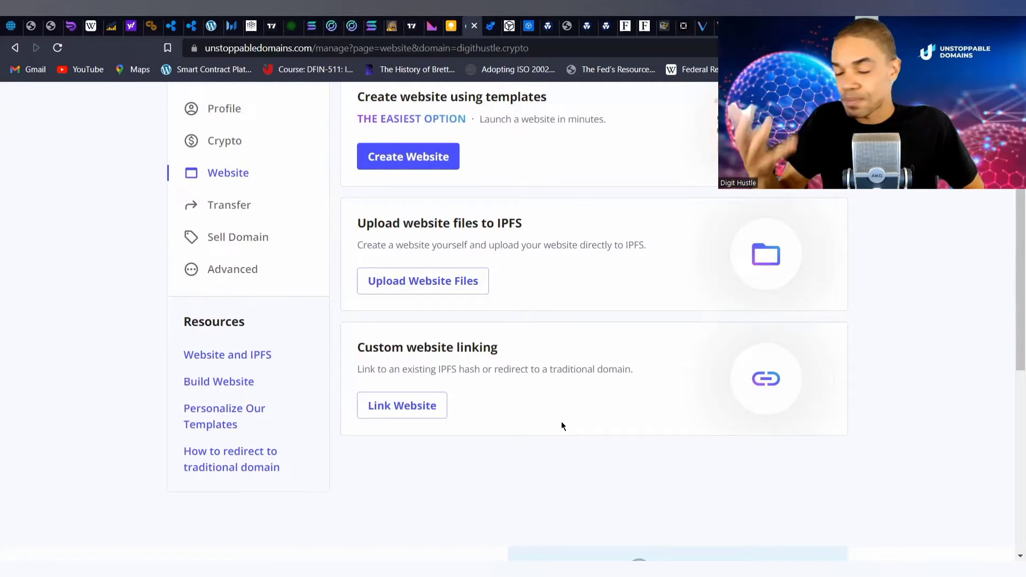
{"action": "scroll", "coordinate": [295, 420], "scroll_direction": "up", "scroll_amount": 1}
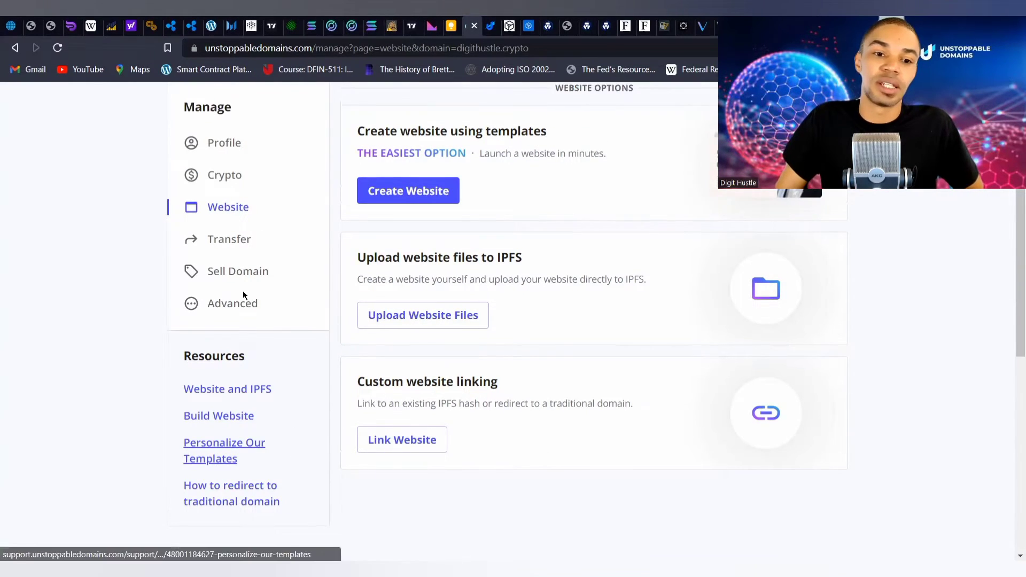
{"action": "scroll", "coordinate": [243, 293], "scroll_direction": "up", "scroll_amount": 1}
- Review the List for Sale and OpenSea selling options, then return to the domain's Profile page
{"action": "left_click", "coordinate": [245, 310]}
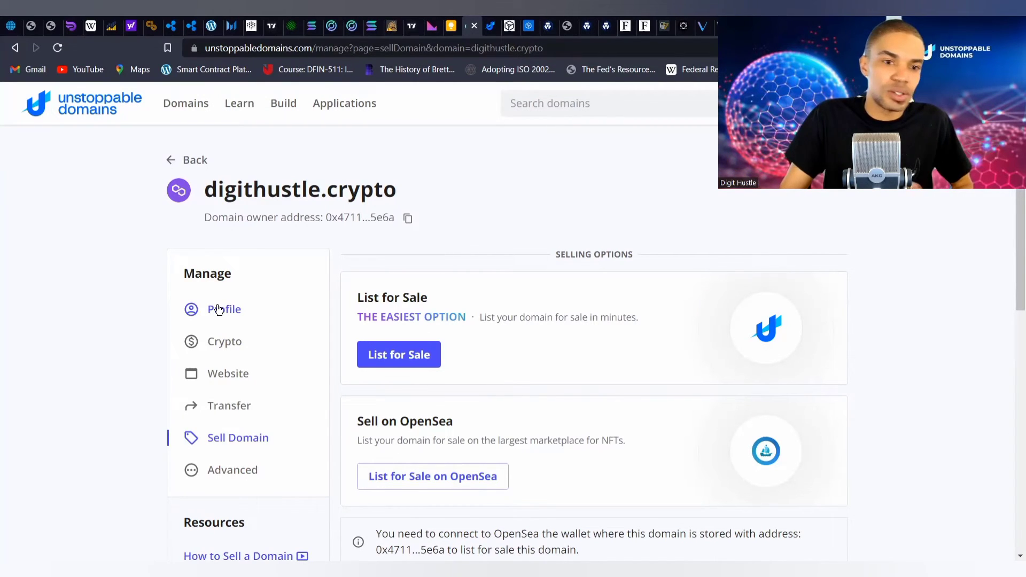
{"action": "left_click", "coordinate": [218, 310]}
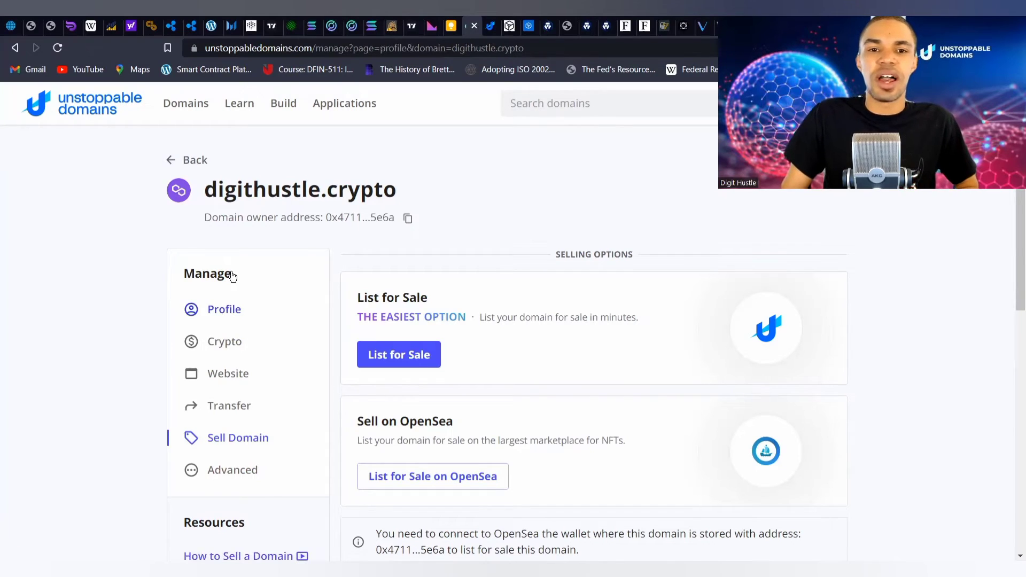
- Filter My Transactions to Pending, showing only the digithustlenetwork.dao Mint Domain transaction
{"action": "left_click", "coordinate": [185, 161]}
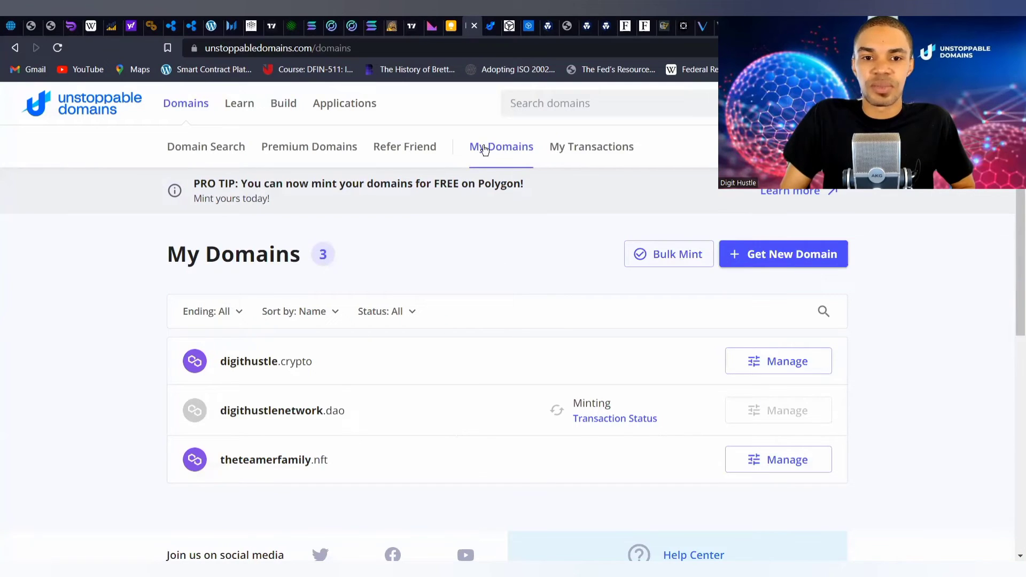
{"action": "left_click", "coordinate": [594, 147]}
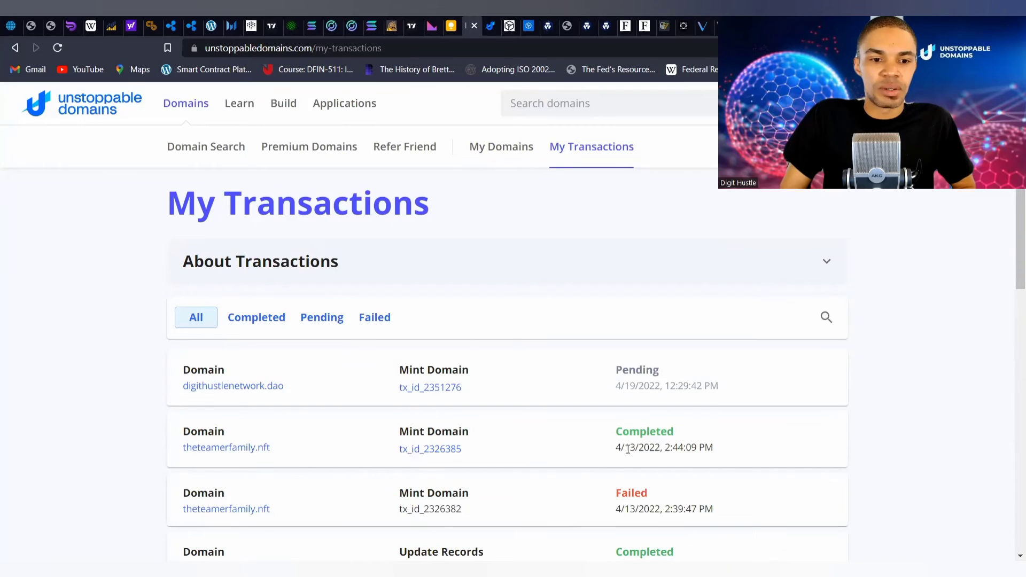
{"action": "scroll", "coordinate": [293, 459], "scroll_direction": "down", "scroll_amount": 3}
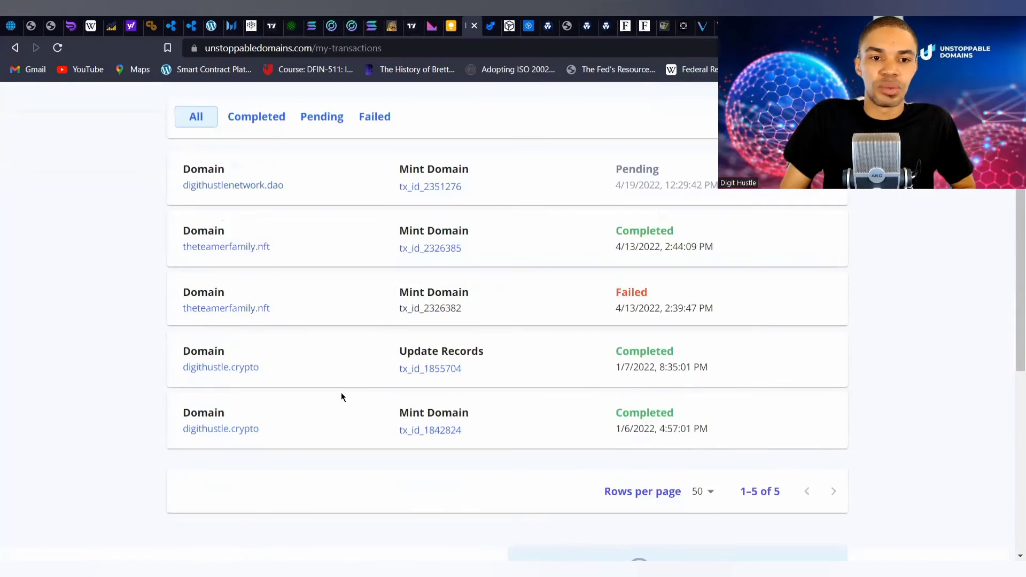
{"action": "scroll", "coordinate": [341, 396], "scroll_direction": "up", "scroll_amount": 2}
{"action": "left_click", "coordinate": [334, 251]}
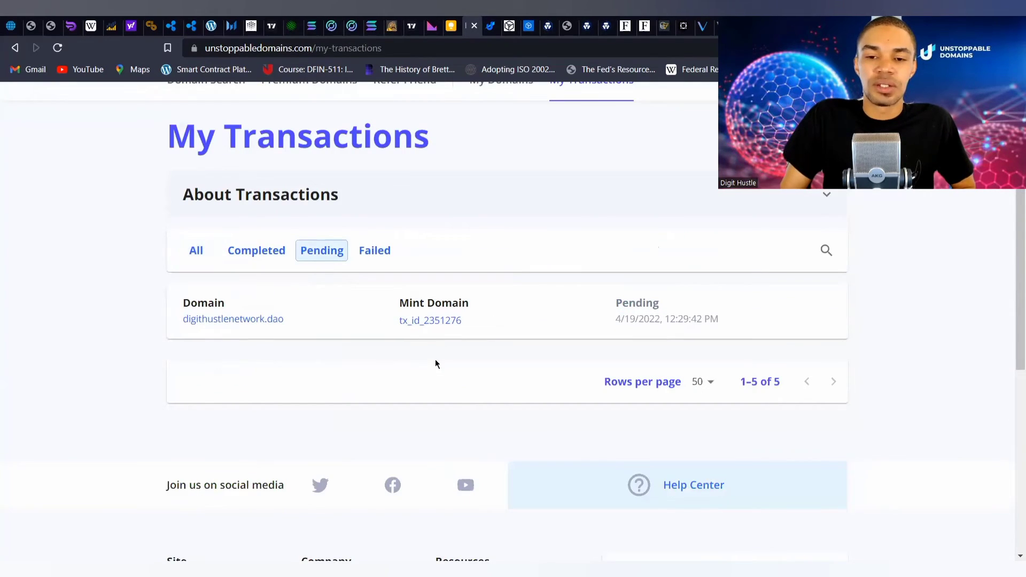
{"action": "scroll", "coordinate": [444, 342], "scroll_direction": "up", "scroll_amount": 2}
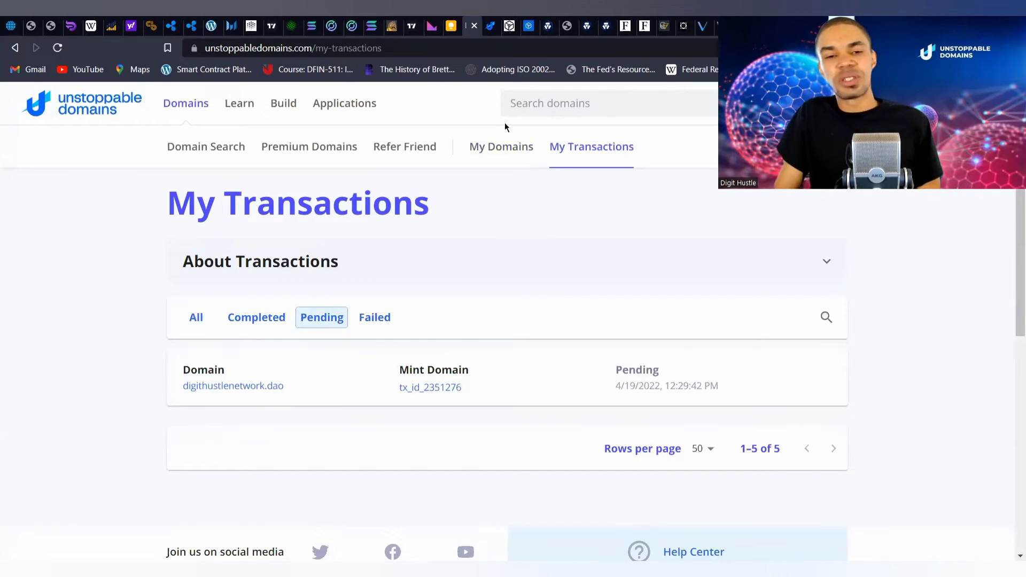
{"action": "left_click", "coordinate": [498, 148]}
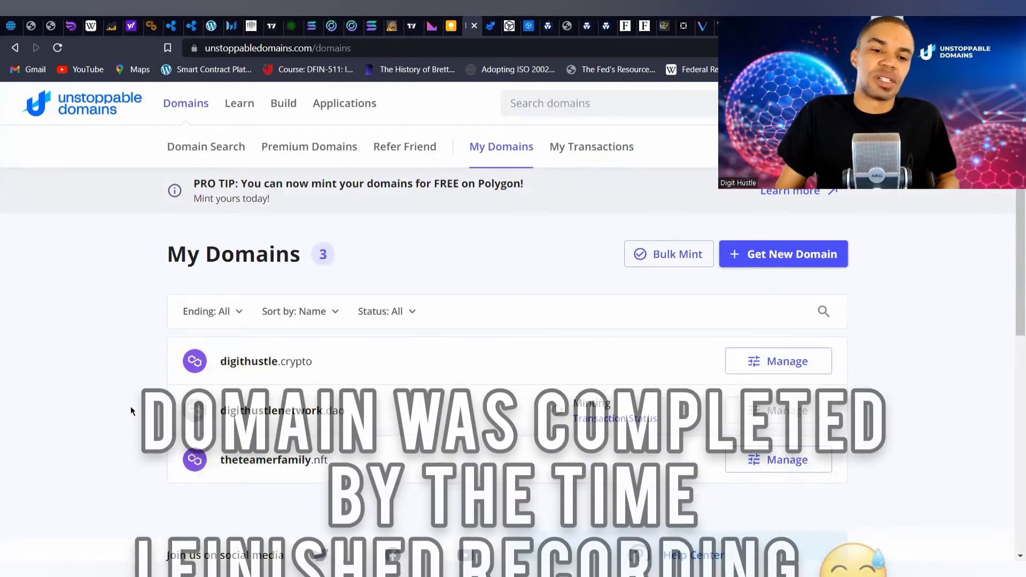